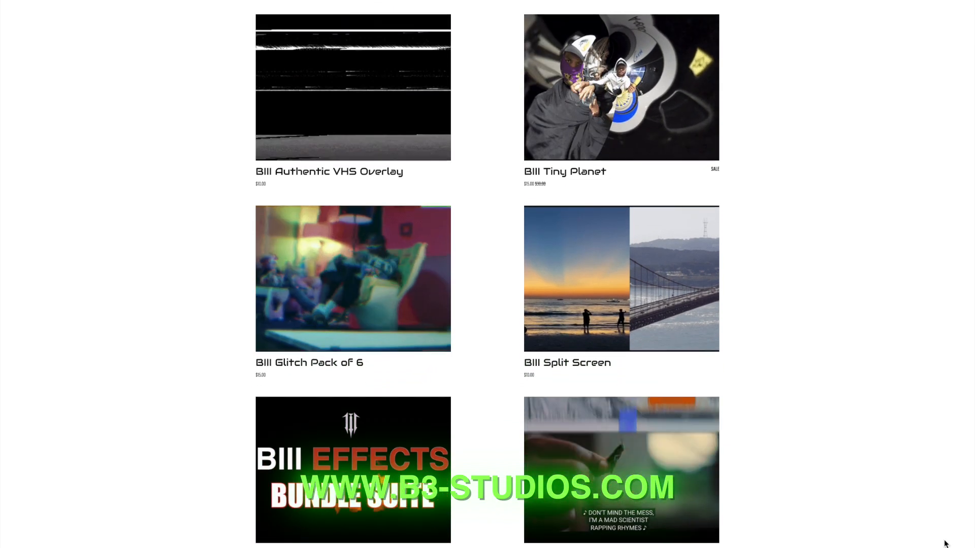
scroll(945, 544, "down", 3)
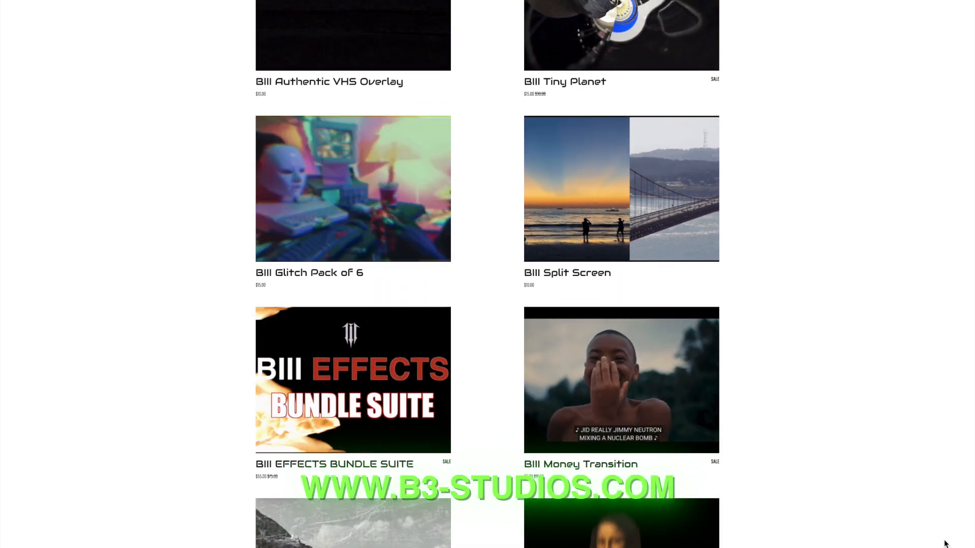
scroll(944, 543, "down", 4)
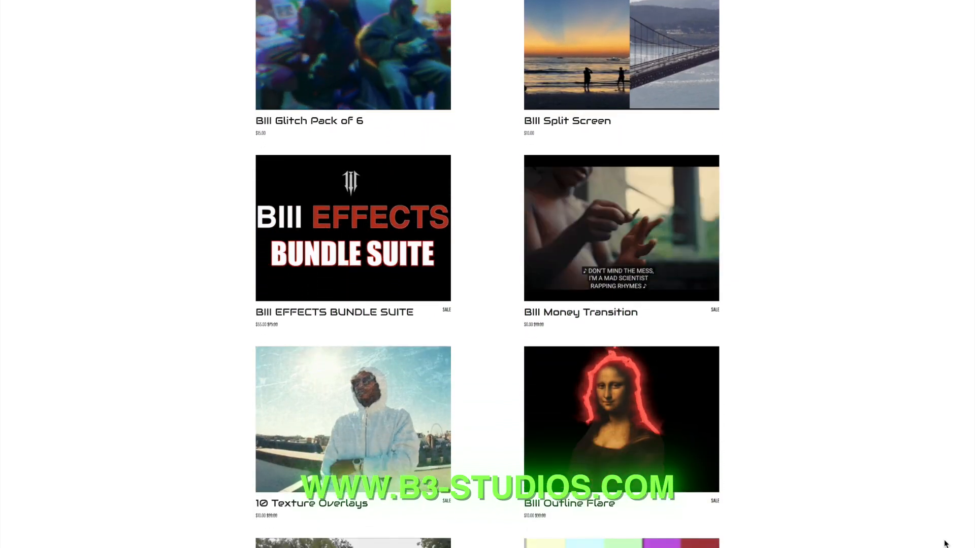
scroll(944, 543, "down", 4)
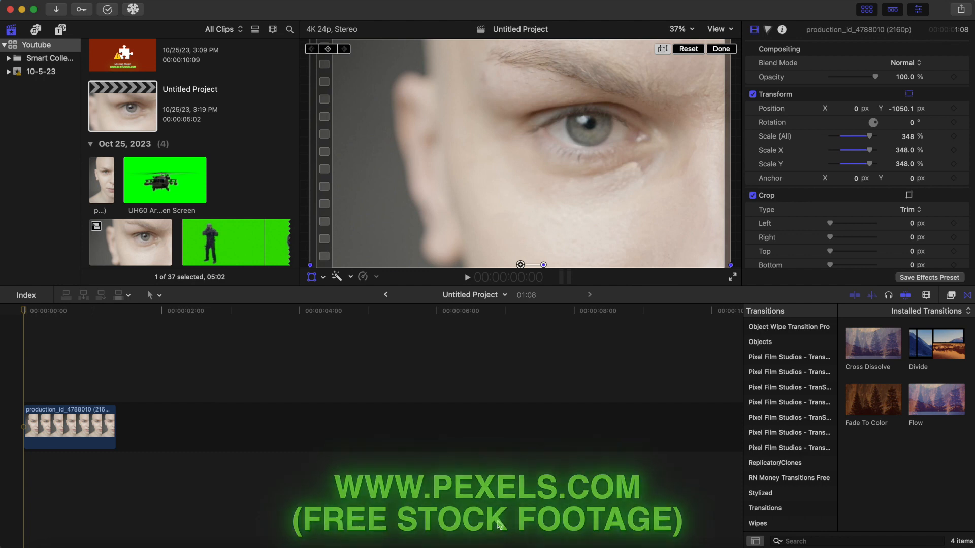
Step: Extend the end of the eye close-up clip in the timeline to a duration of 2:16
key("space")
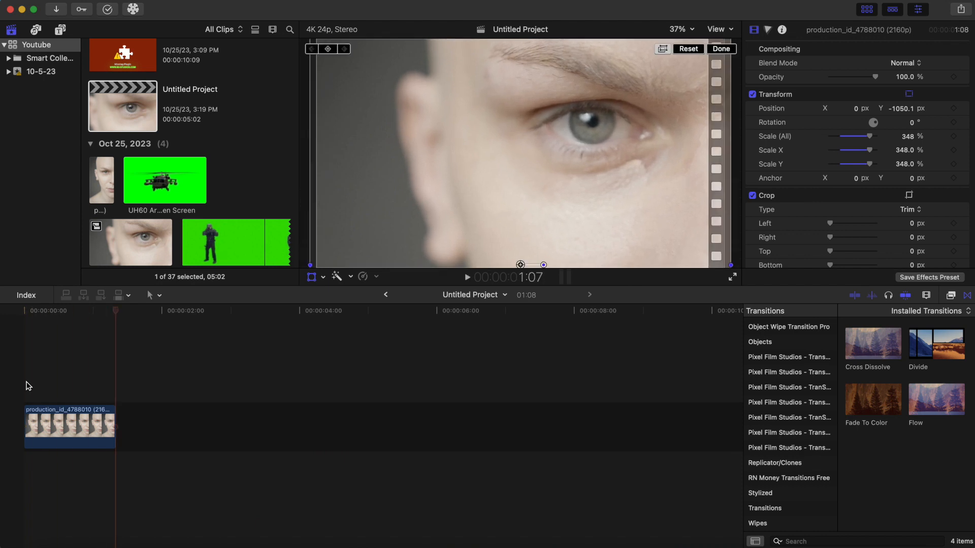
left_click_drag(116, 426, 206, 429)
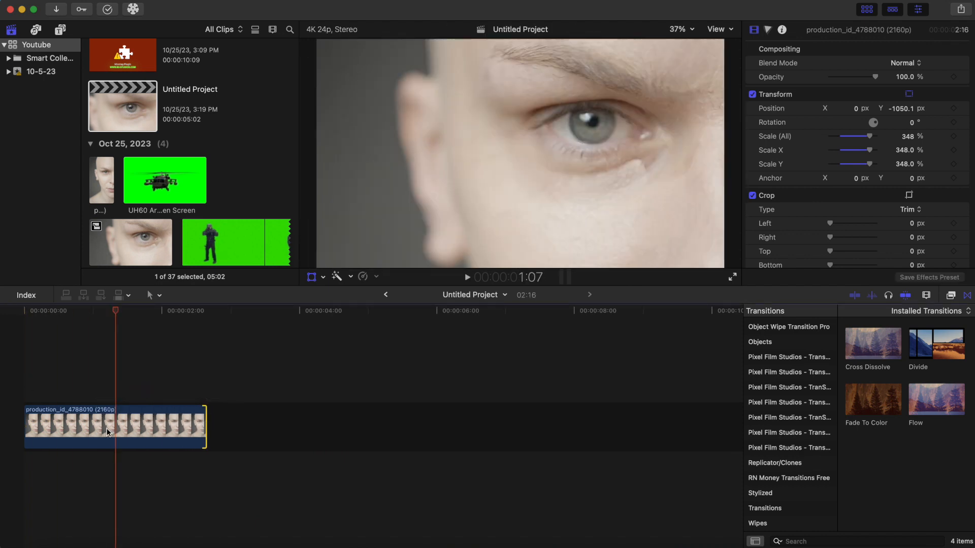
left_click(117, 425)
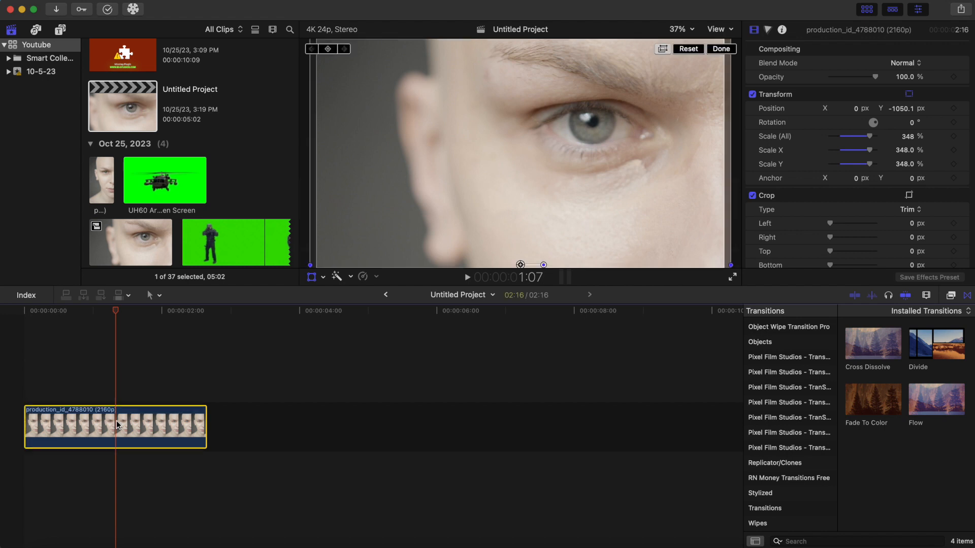
Step: Add a freeze frame to the eye close-up clip at 1:04
left_click(18, 391)
key("space")
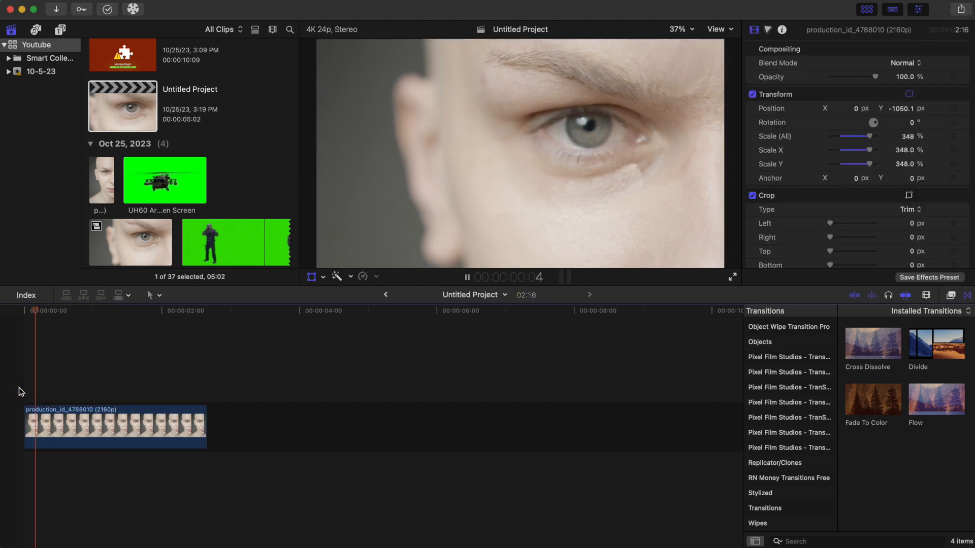
key("space")
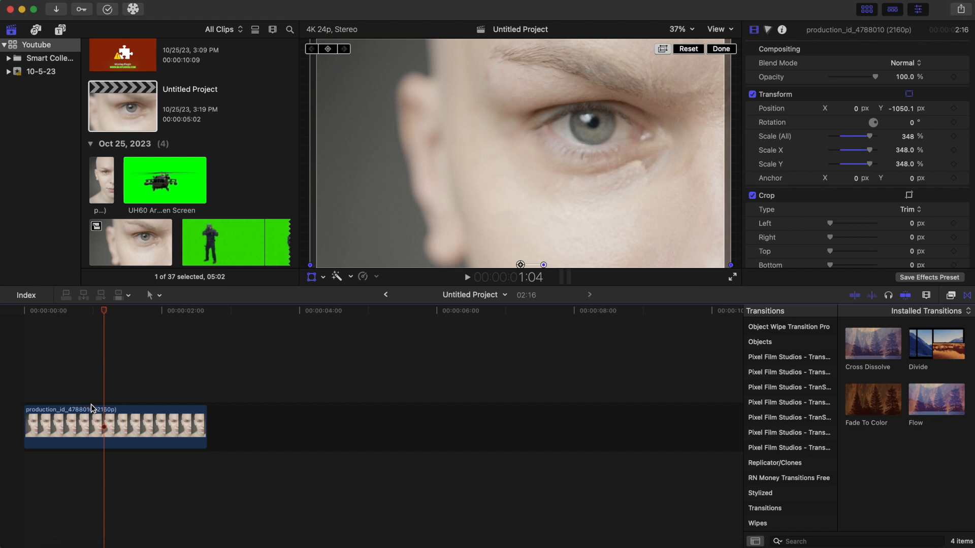
left_click(107, 426)
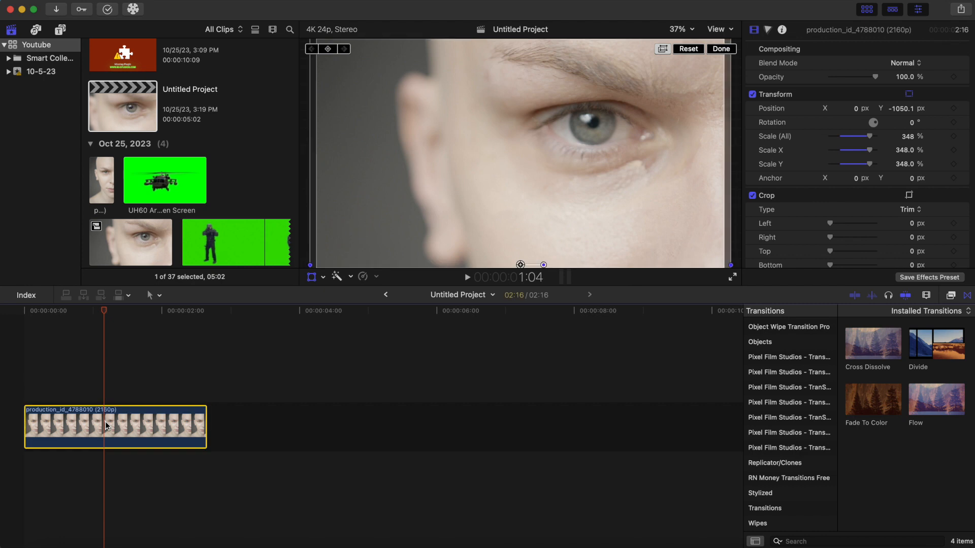
left_click(118, 1)
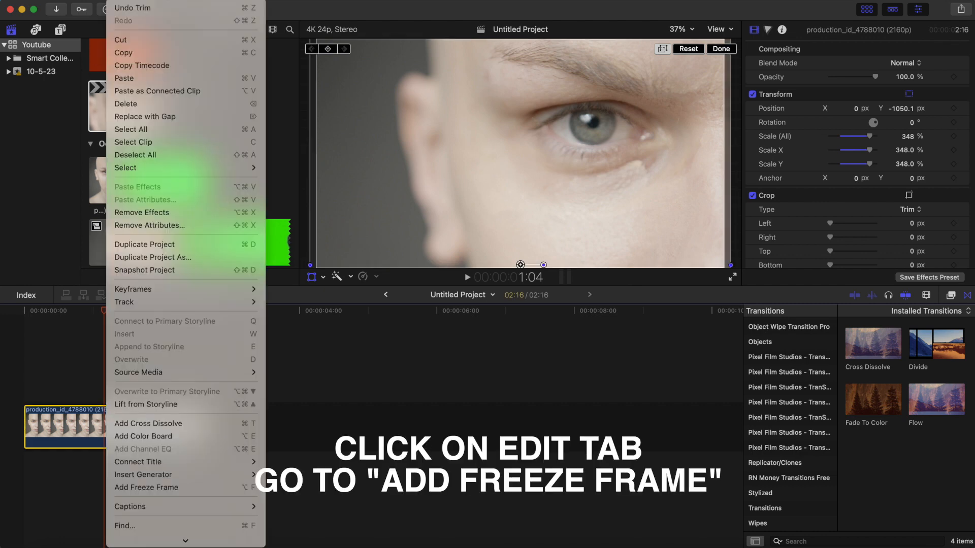
left_click(147, 488)
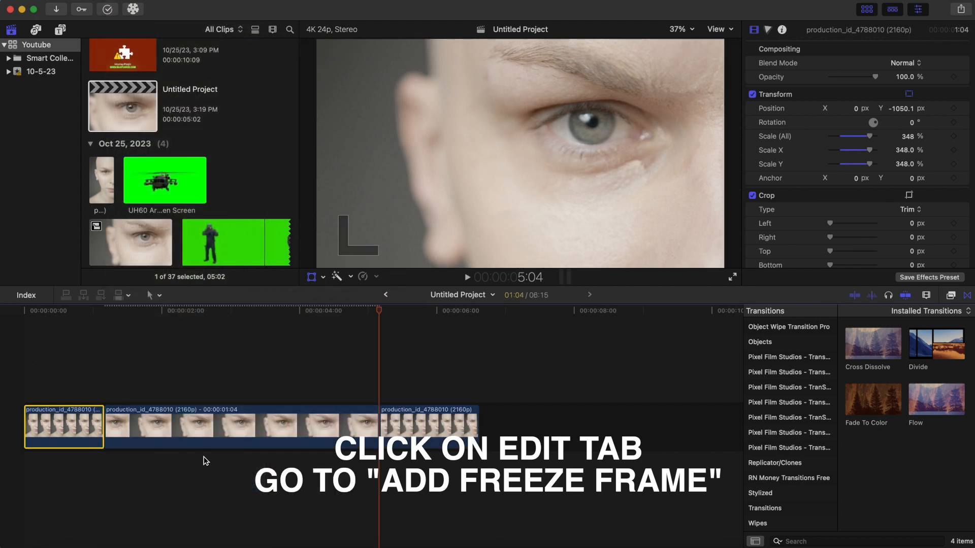
Step: Play back the freeze frame and delete the leftover eye clip that follows it
left_click(24, 392)
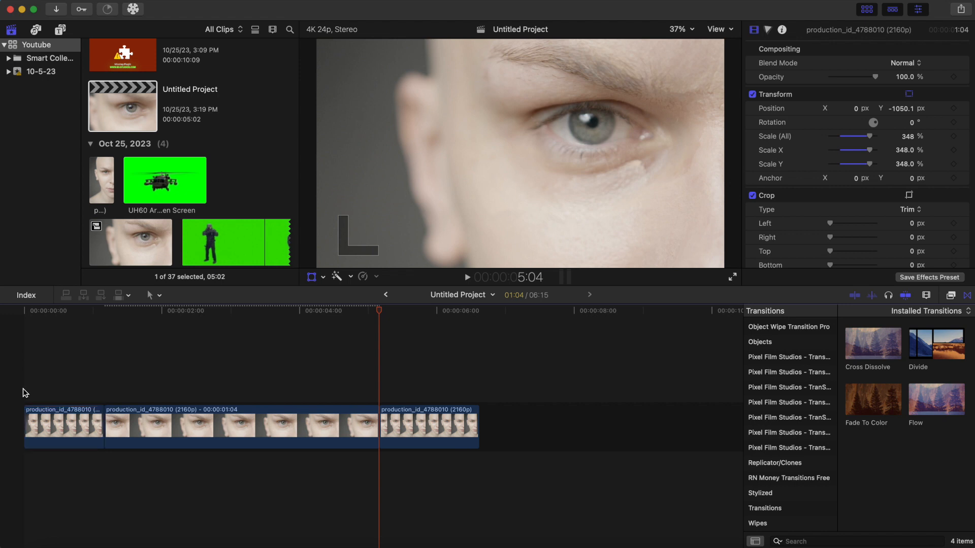
key("Home")
key("space")
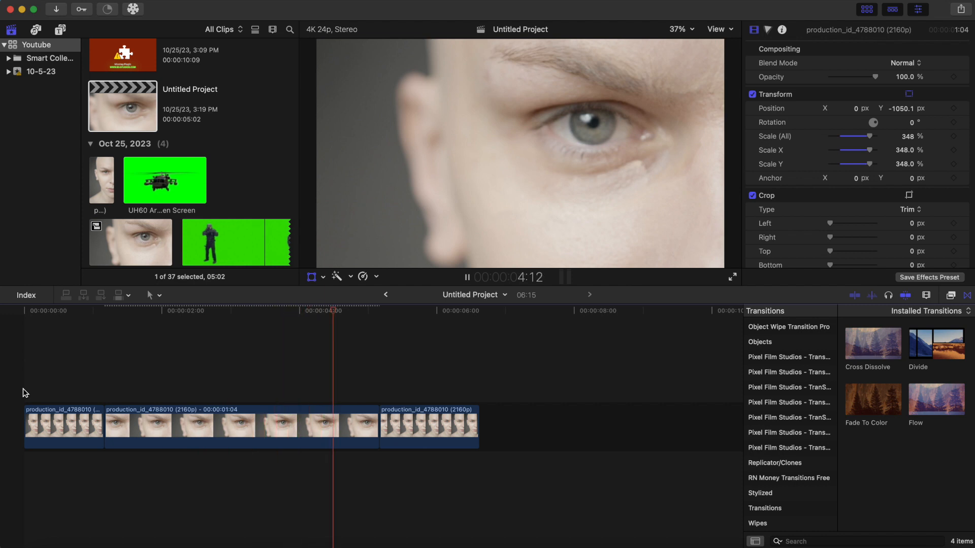
key("Home")
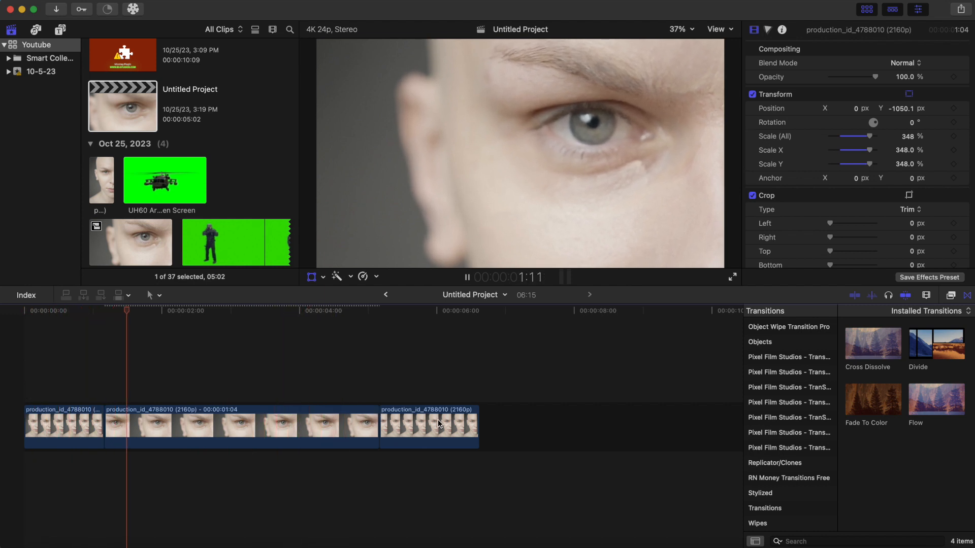
key("space")
left_click(440, 440)
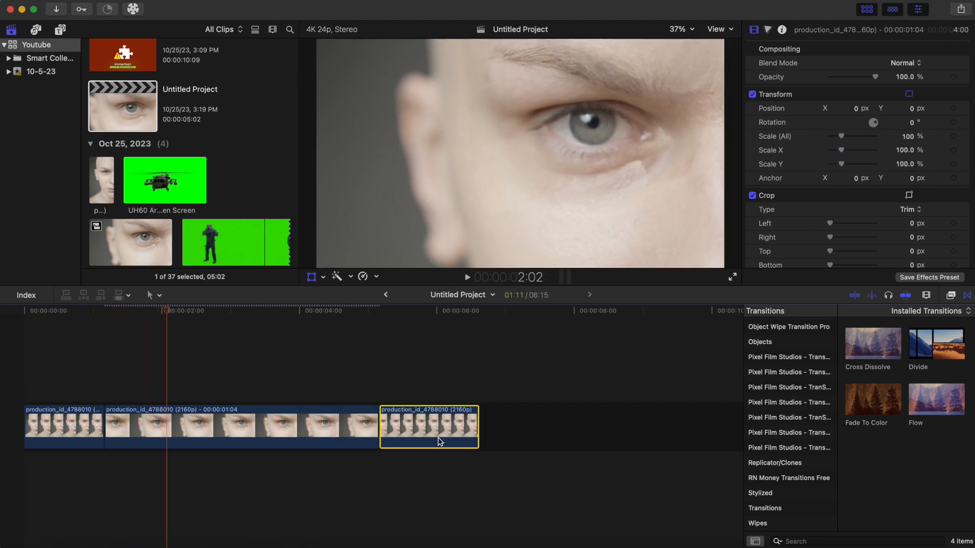
key("Delete")
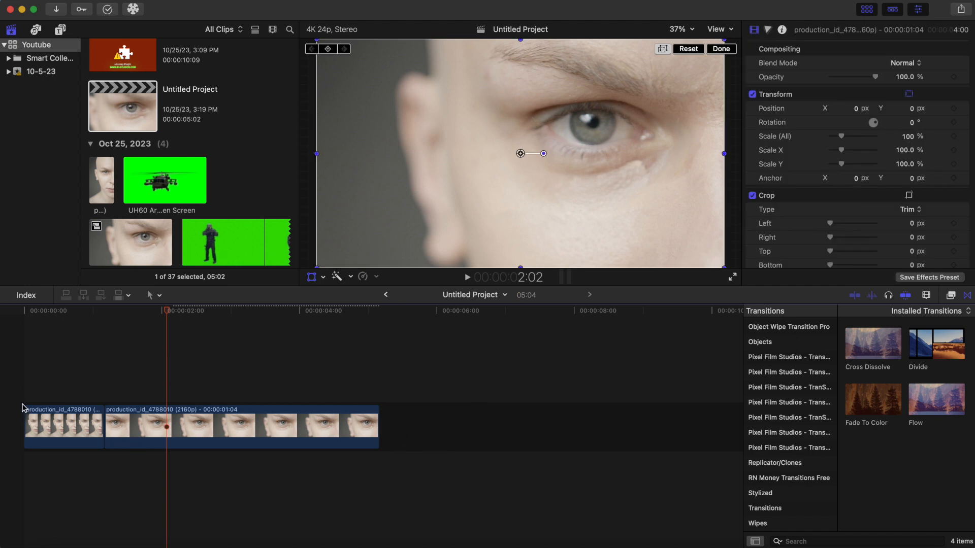
Step: Place the Green Screen SWAT Police video effects clip above the eye footage, starting where the freeze frame begins
key("Home")
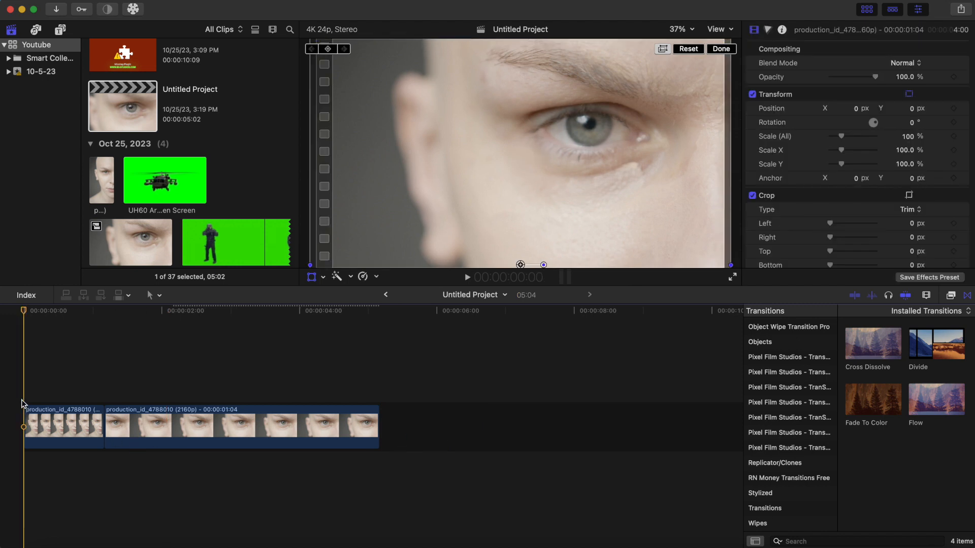
key("space")
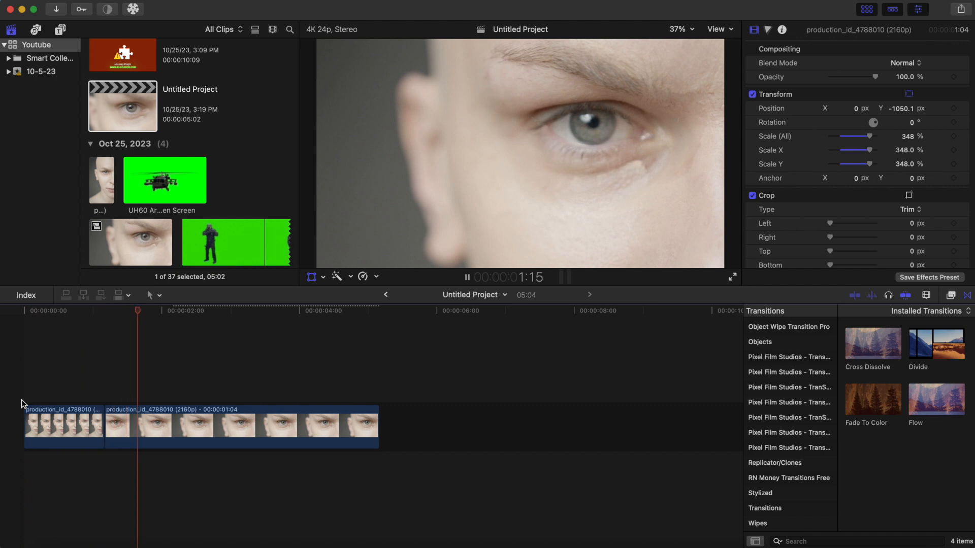
key("space")
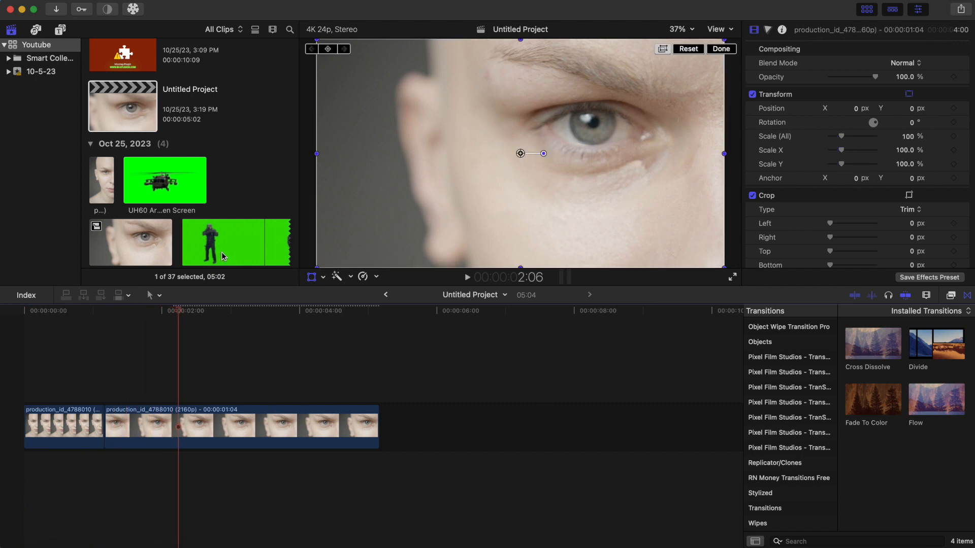
left_click(221, 251)
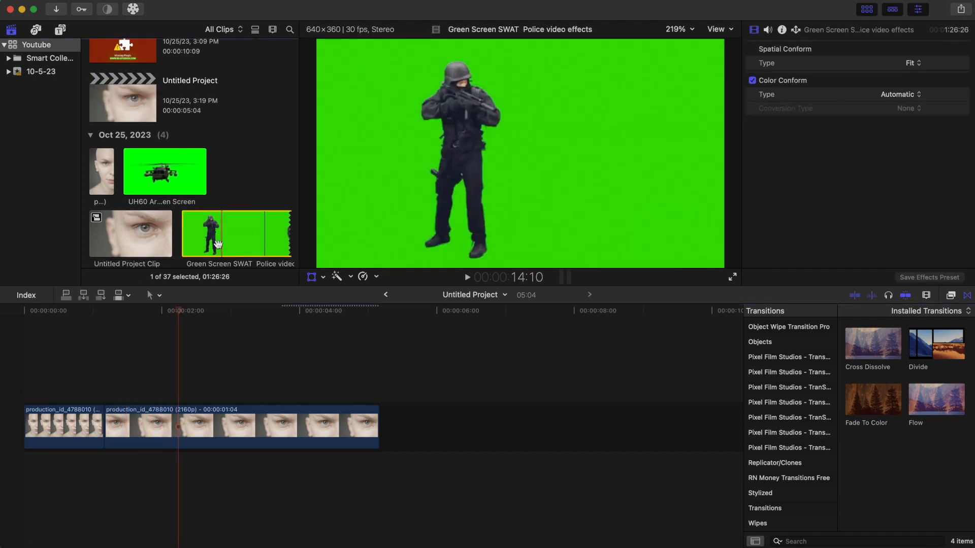
left_click_drag(218, 244, 233, 488)
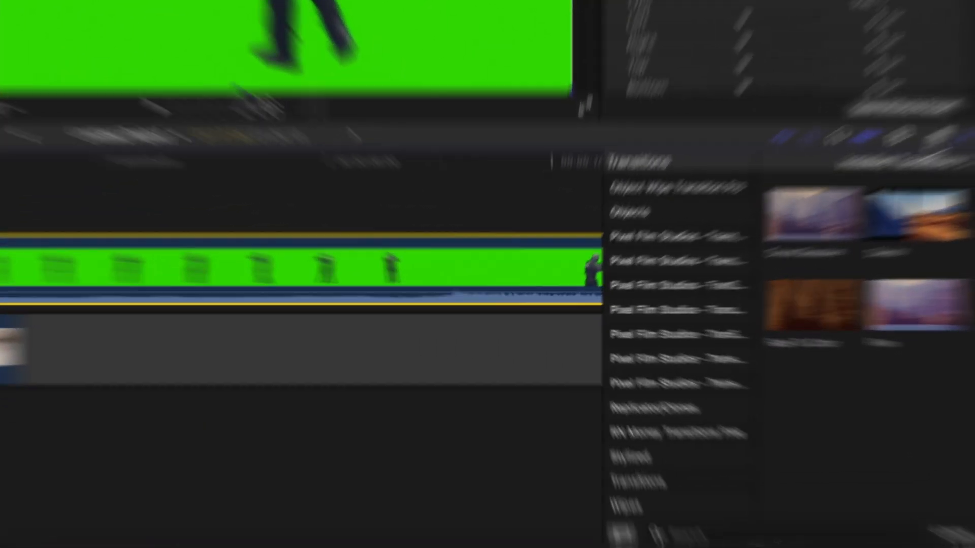
Step: Apply the Green Screen Keyer effect to the SWAT clip and turn off its Dialogue-1 audio
left_click(949, 295)
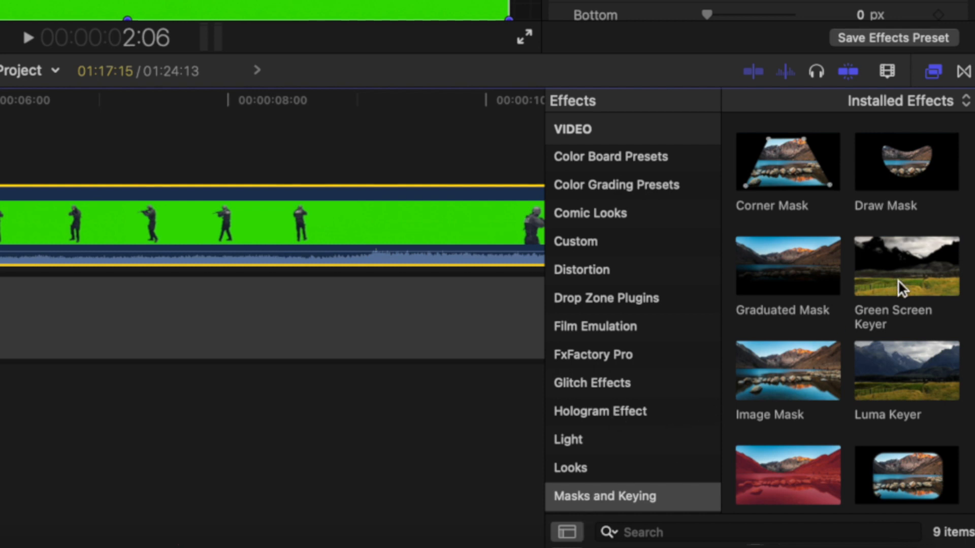
left_click_drag(890, 285, 258, 224)
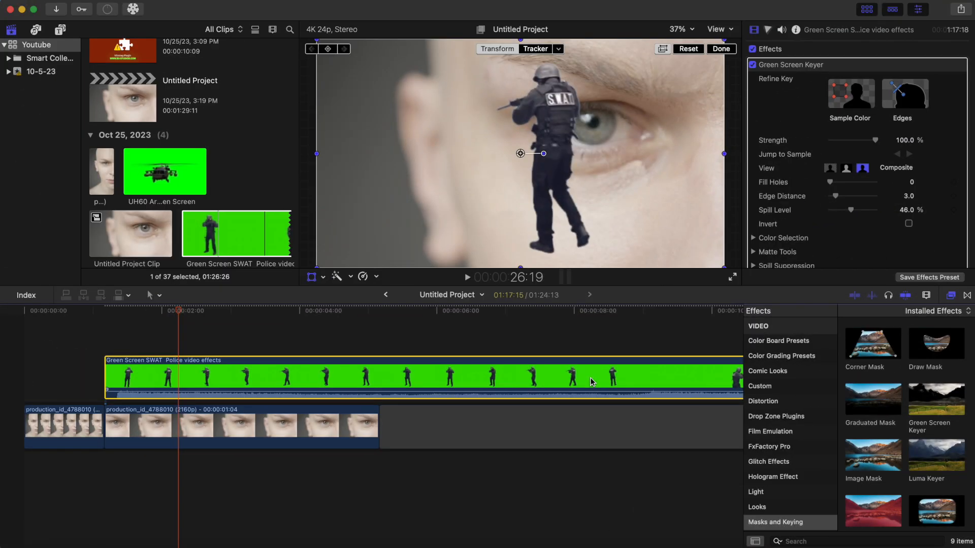
left_click(781, 31)
left_click(754, 224)
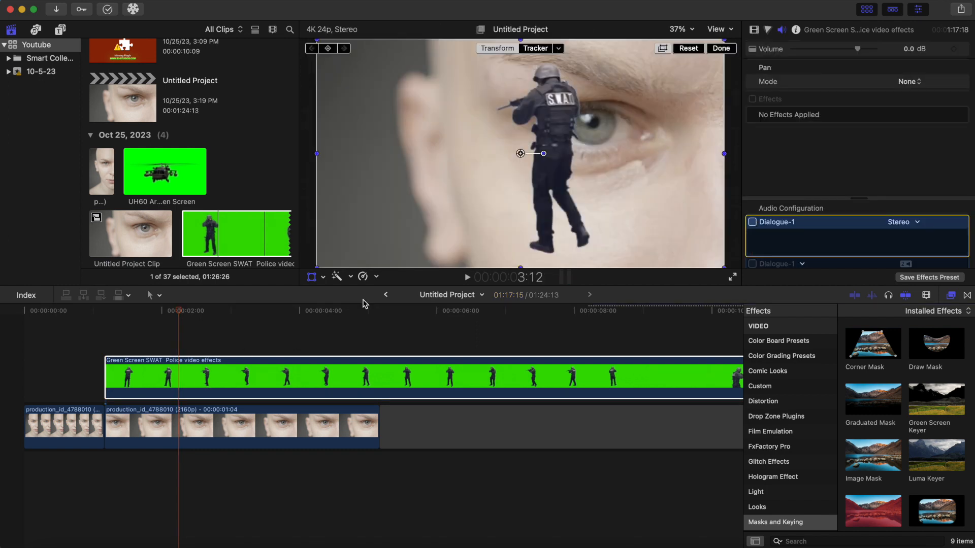
Step: Disable the freeze-frame clip and raise the black point of the SWAT clip's Green Screen Keyer matte levels to 0.49
left_click(179, 424)
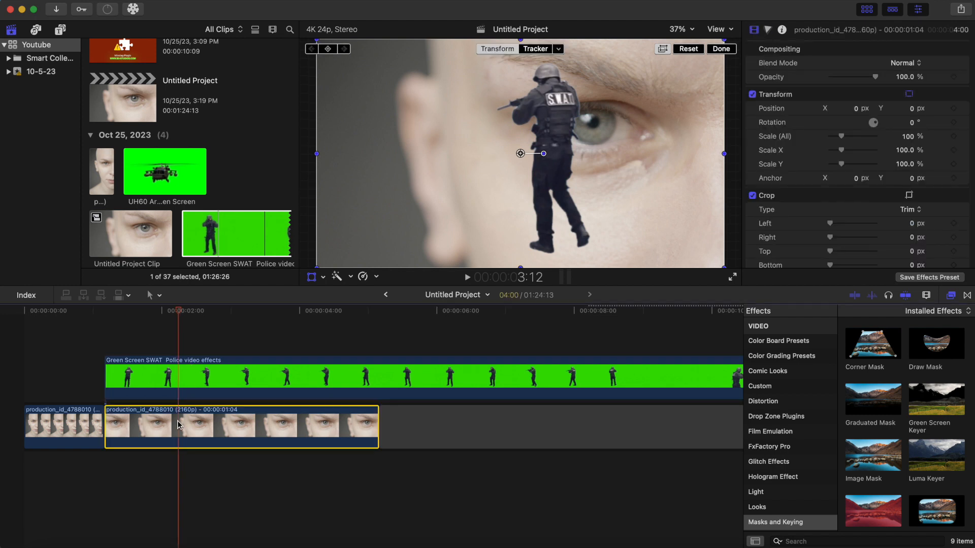
key("v")
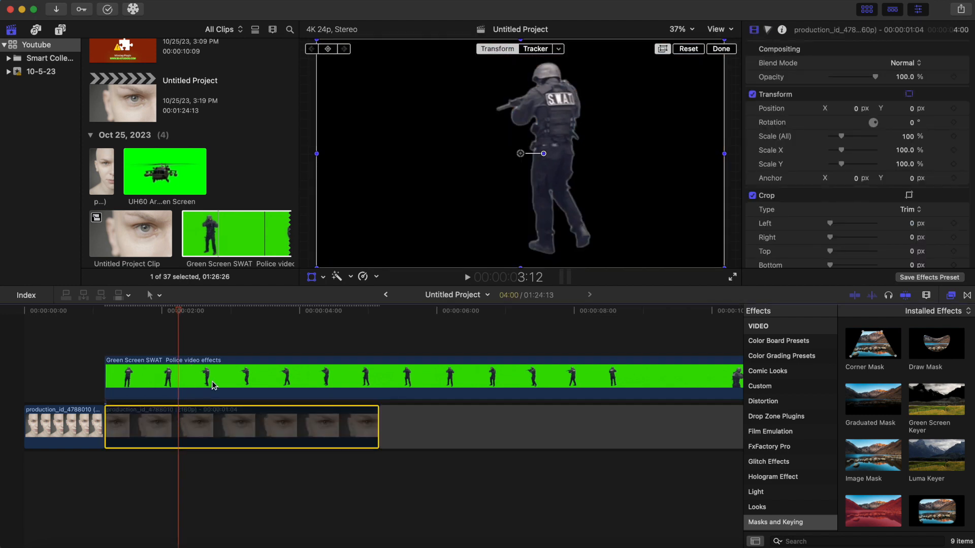
left_click(212, 386)
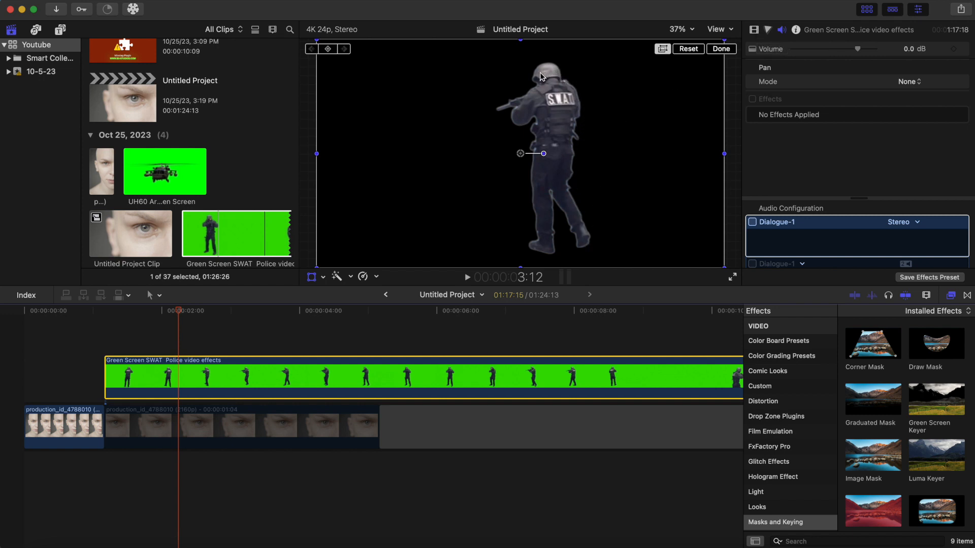
left_click(755, 31)
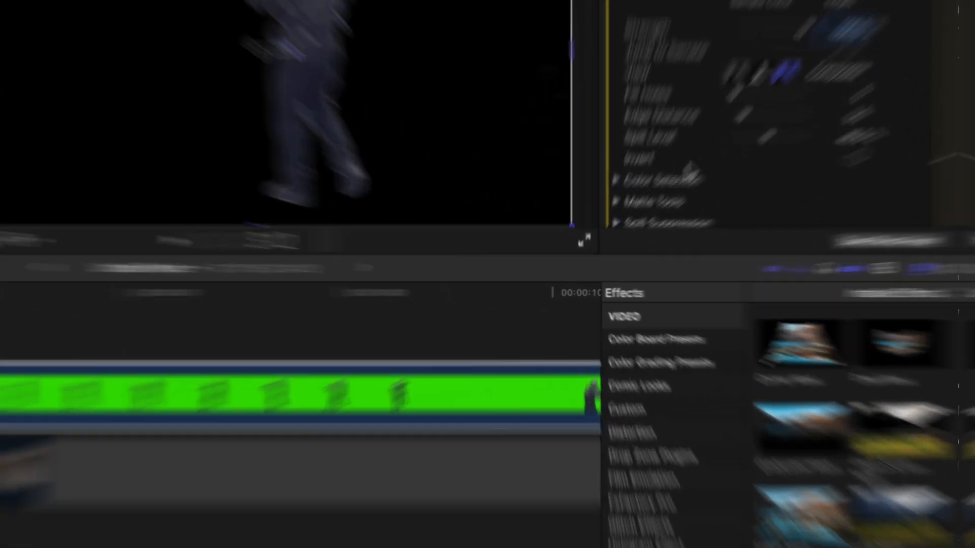
scroll(762, 193, "down", 3)
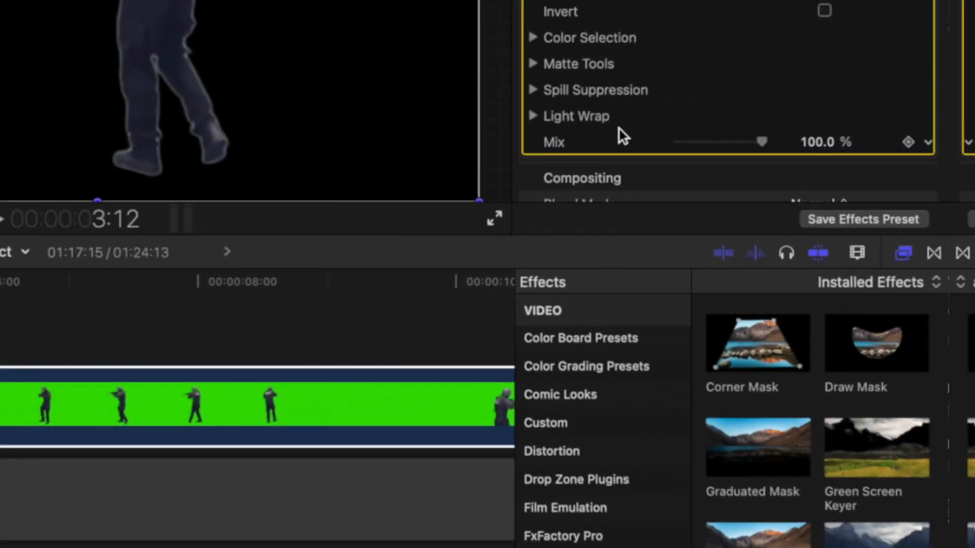
scroll(647, 20, "up", 4)
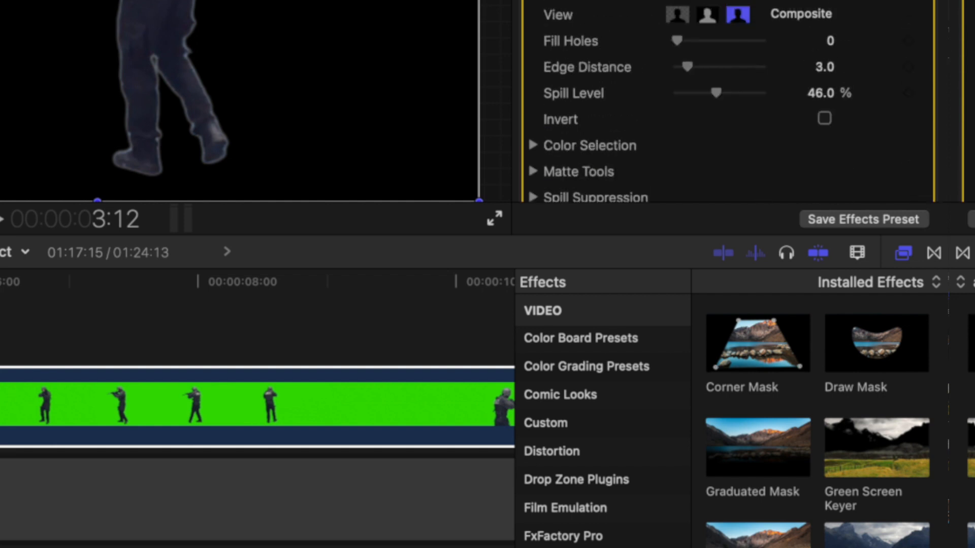
scroll(660, 102, "down", 4)
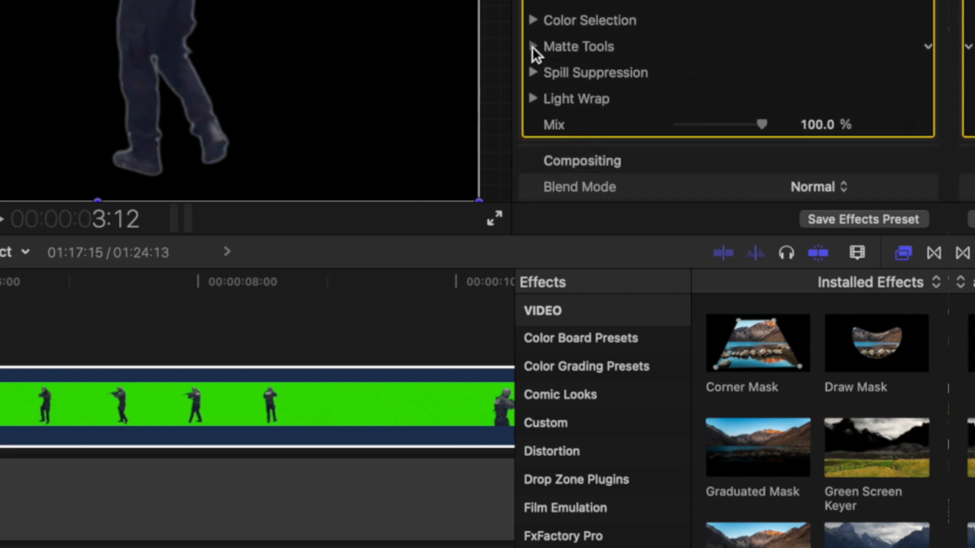
left_click(532, 48)
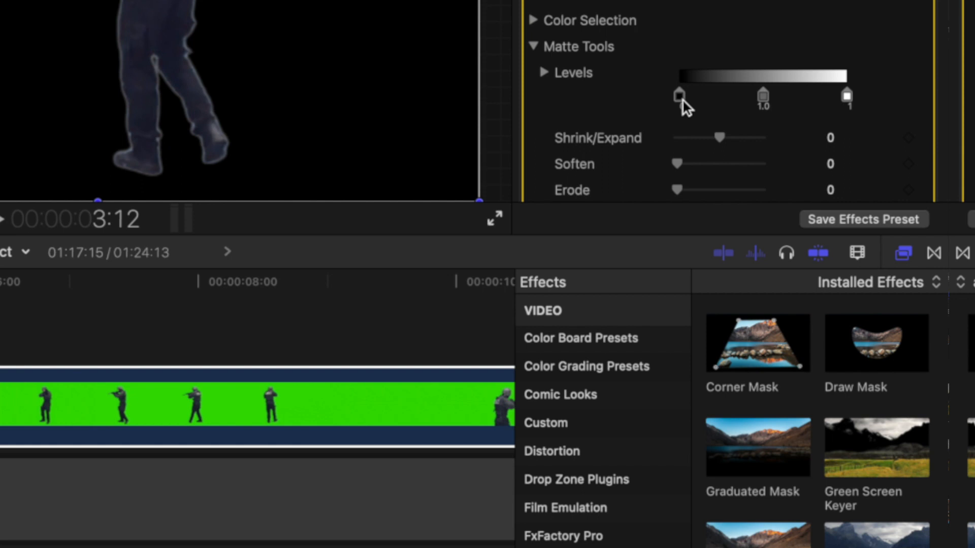
left_click_drag(684, 101, 707, 102)
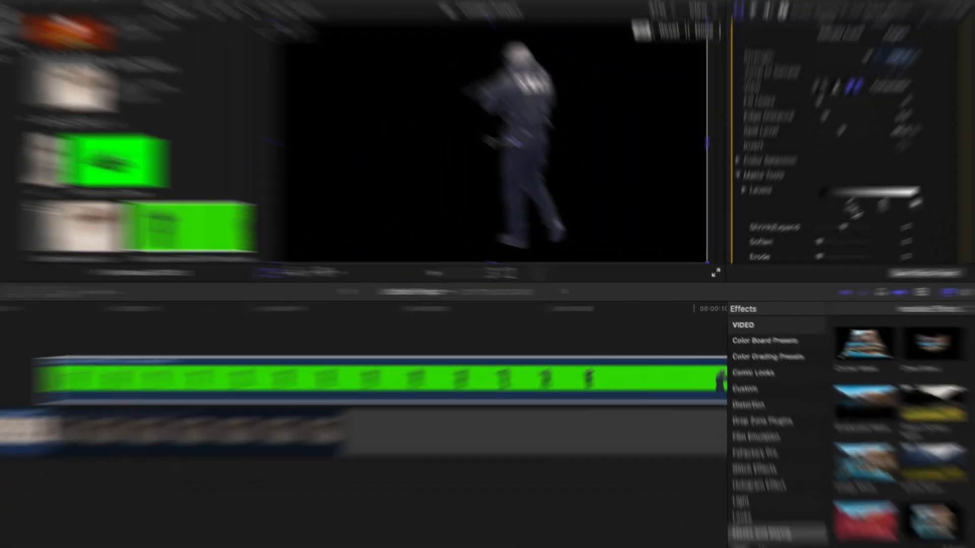
left_click_drag(869, 218, 879, 222)
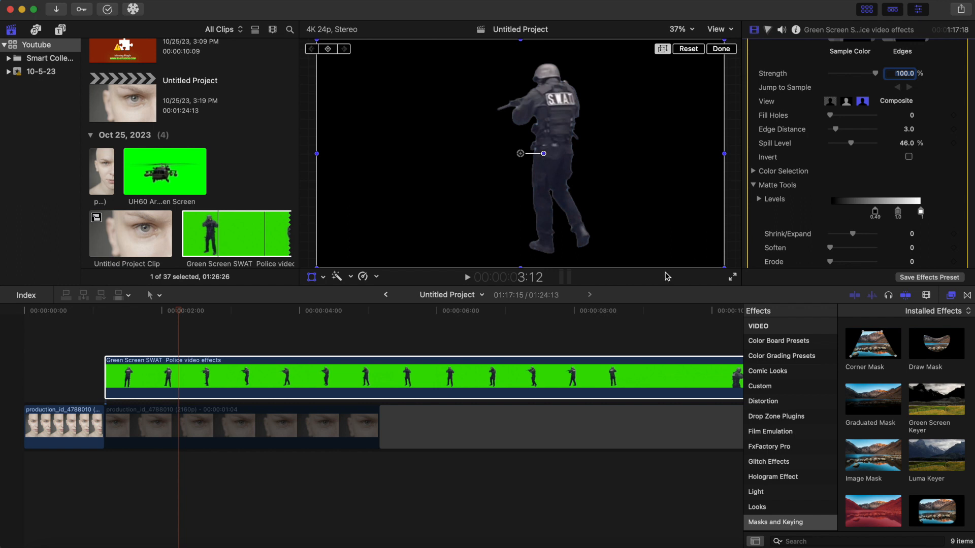
Step: Re-enable the freeze-frame clip and toggle the SWAT clip off and back on to compare the composite
left_click(182, 431)
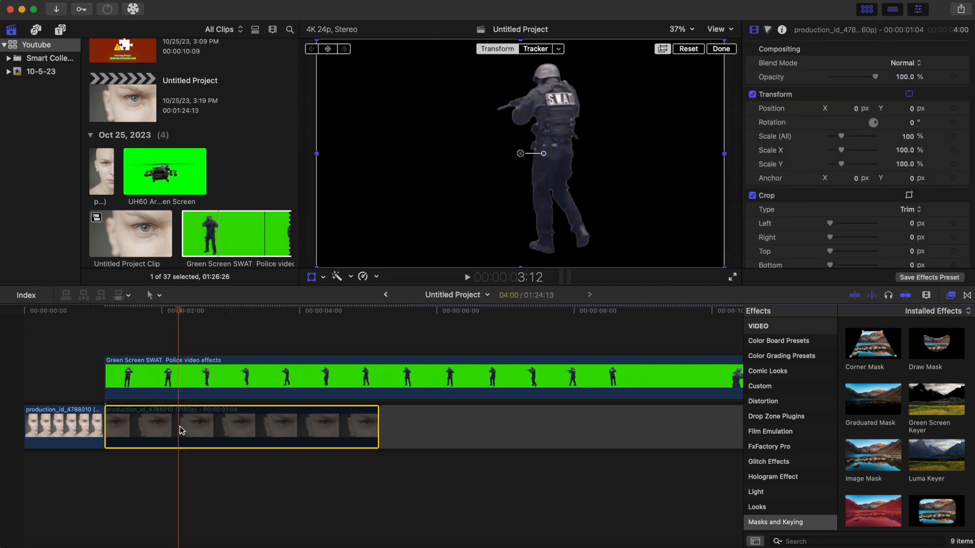
key("v")
left_click(152, 371)
key("v")
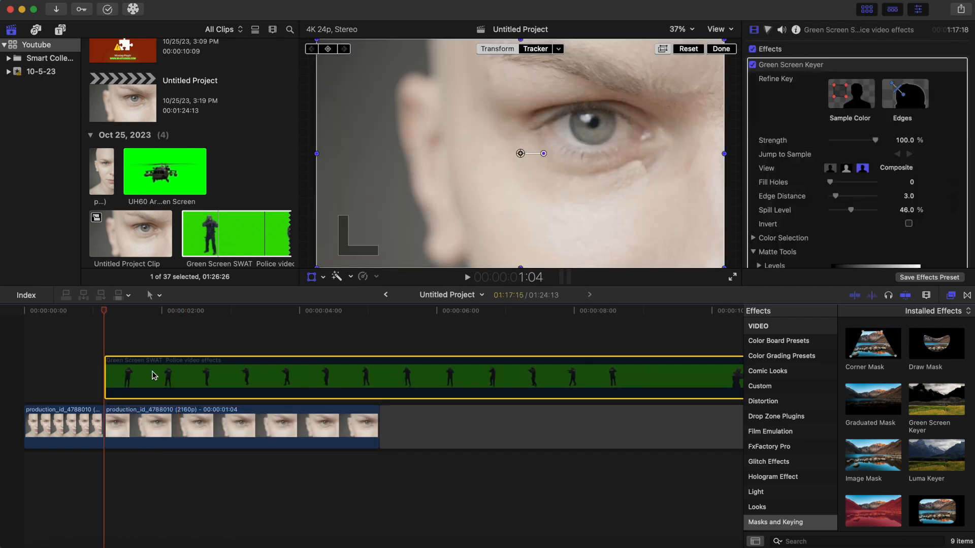
key("v")
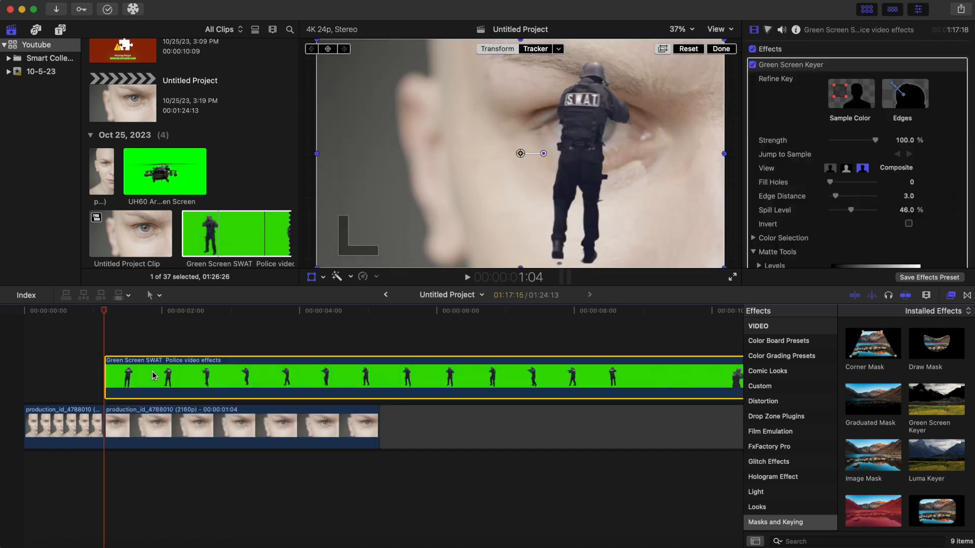
Step: Shrink the SWAT clip to 12% scale inside the iris and lower its opacity to 83.91%
scroll(837, 177, "down", 10)
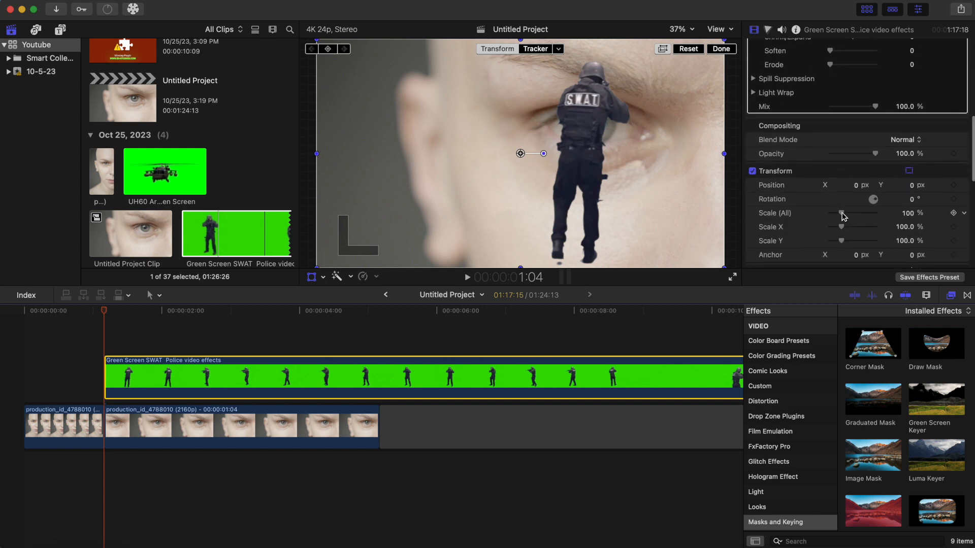
left_click_drag(842, 215, 835, 219)
left_click_drag(532, 154, 591, 134)
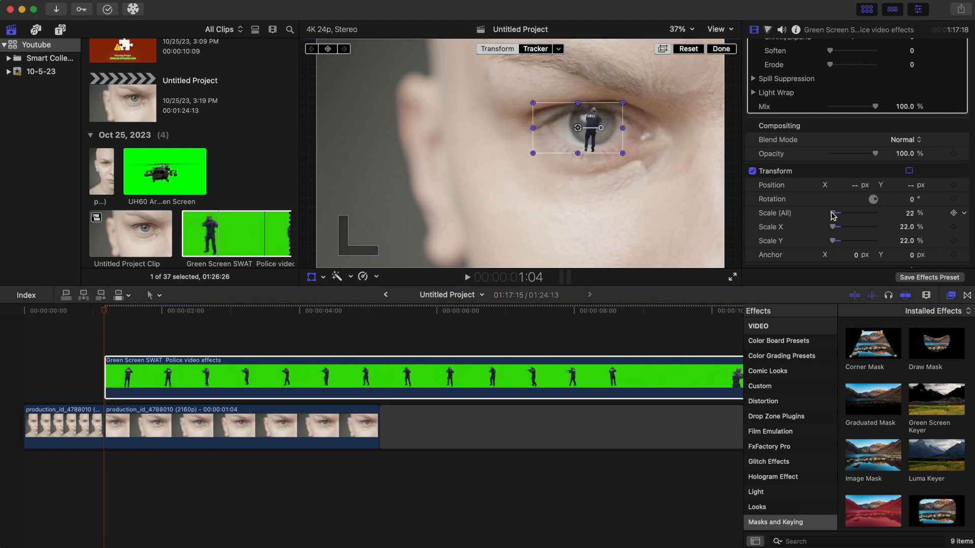
left_click_drag(833, 216, 831, 215)
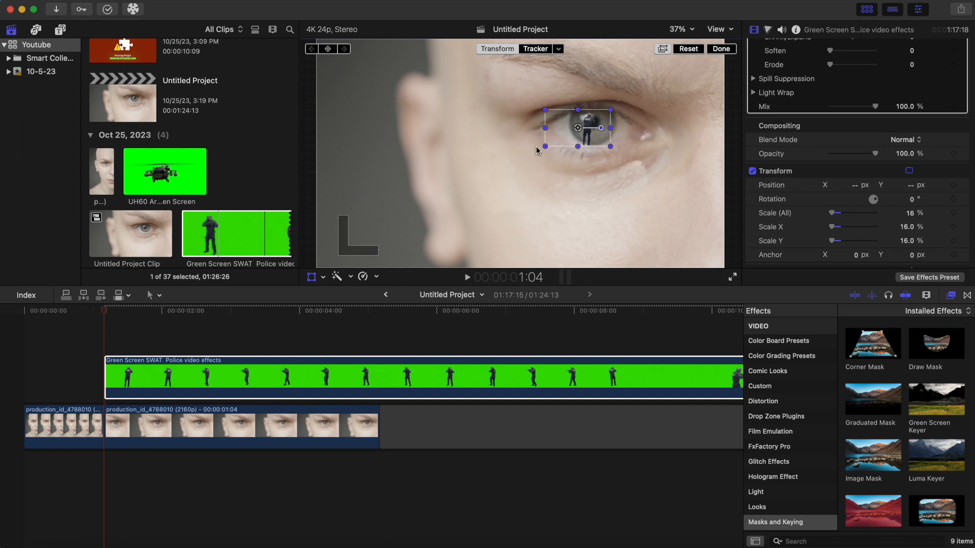
left_click_drag(578, 127, 580, 127)
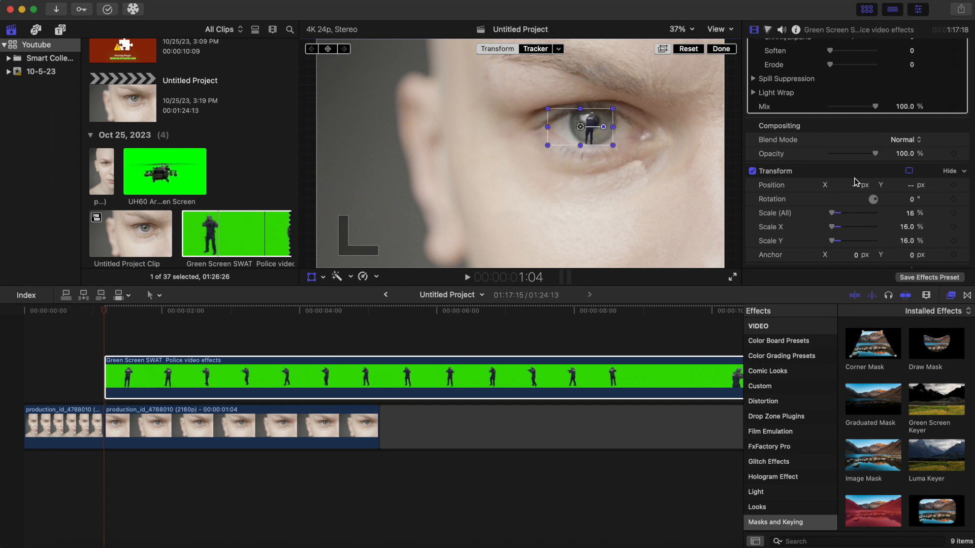
left_click_drag(911, 216, 911, 216)
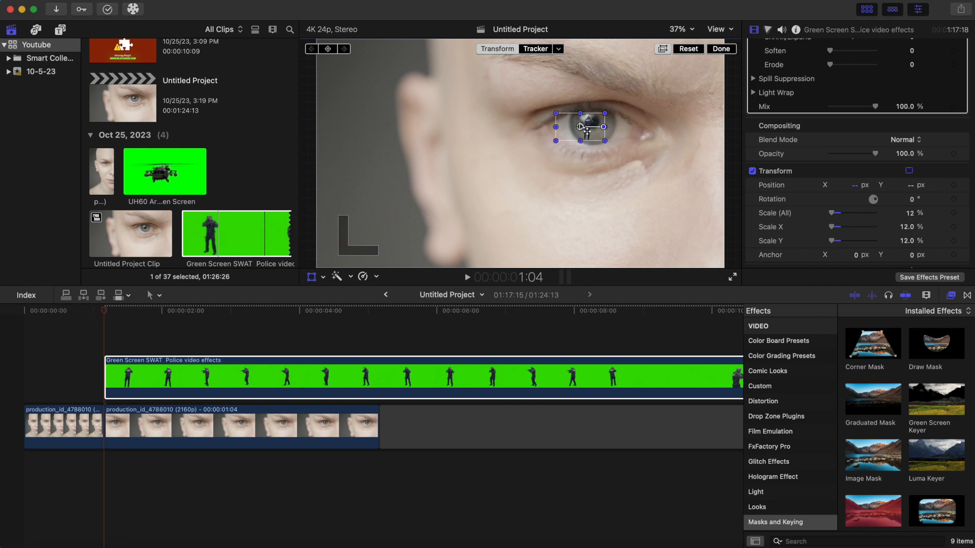
left_click_drag(580, 127, 583, 127)
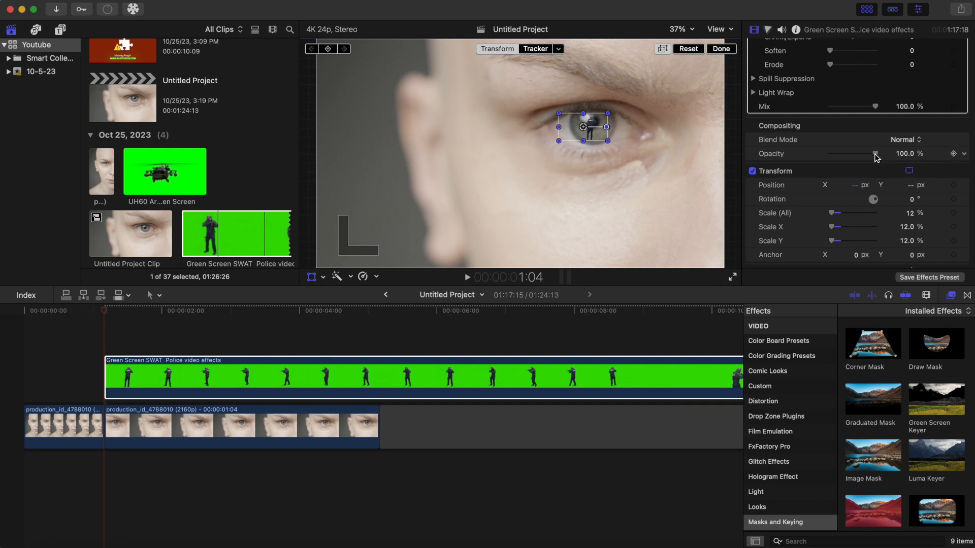
left_click_drag(875, 154, 867, 160)
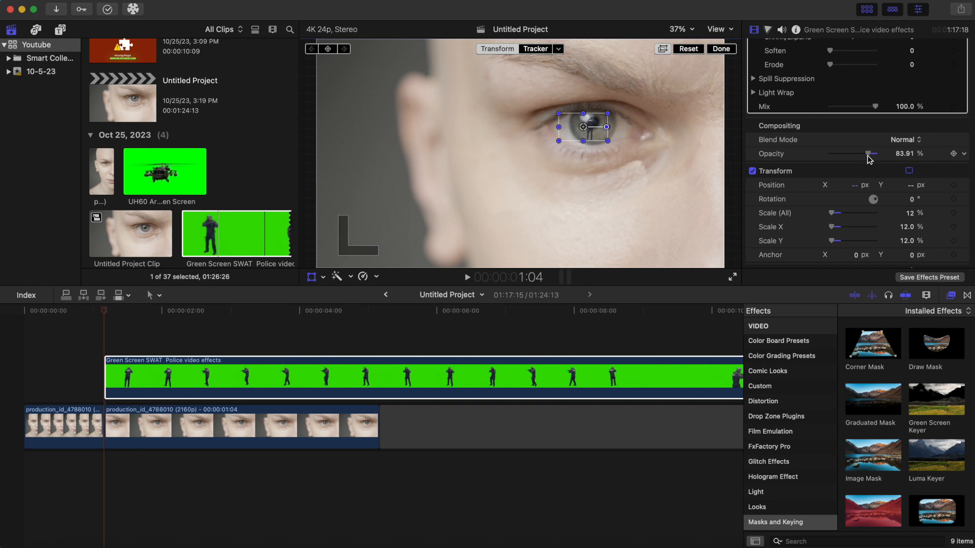
Step: Split the SWAT clip at the end of the freeze frame and delete the part that extends beyond it
left_click(394, 349)
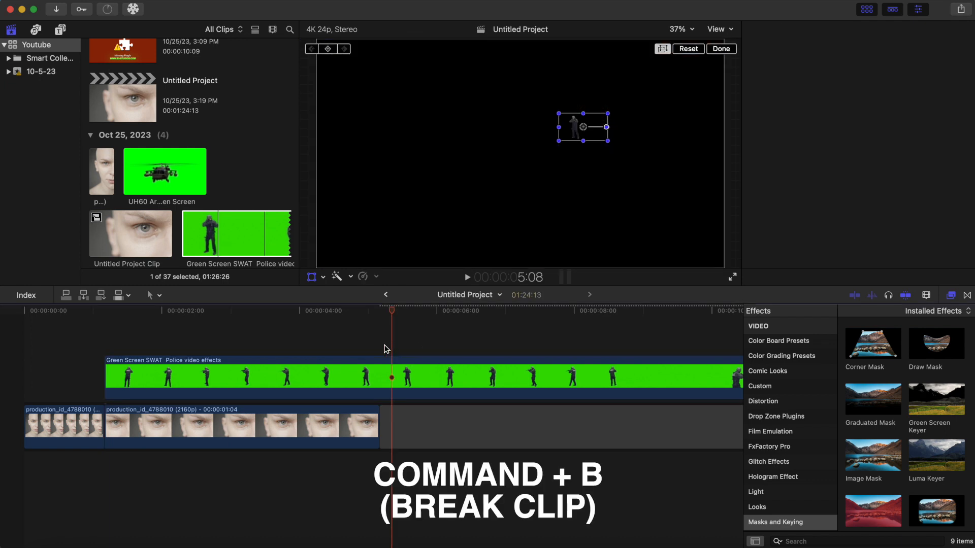
left_click(380, 383)
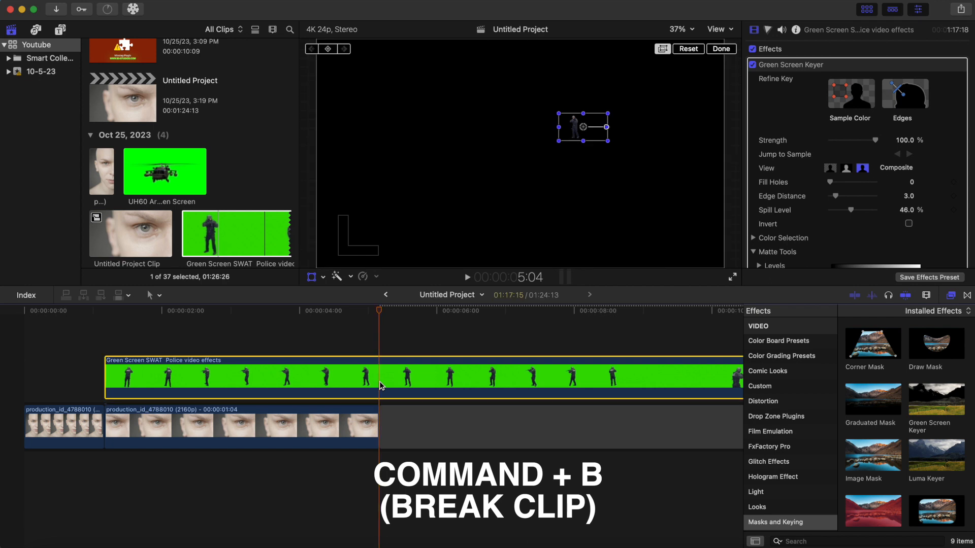
key("super+b")
left_click(393, 377)
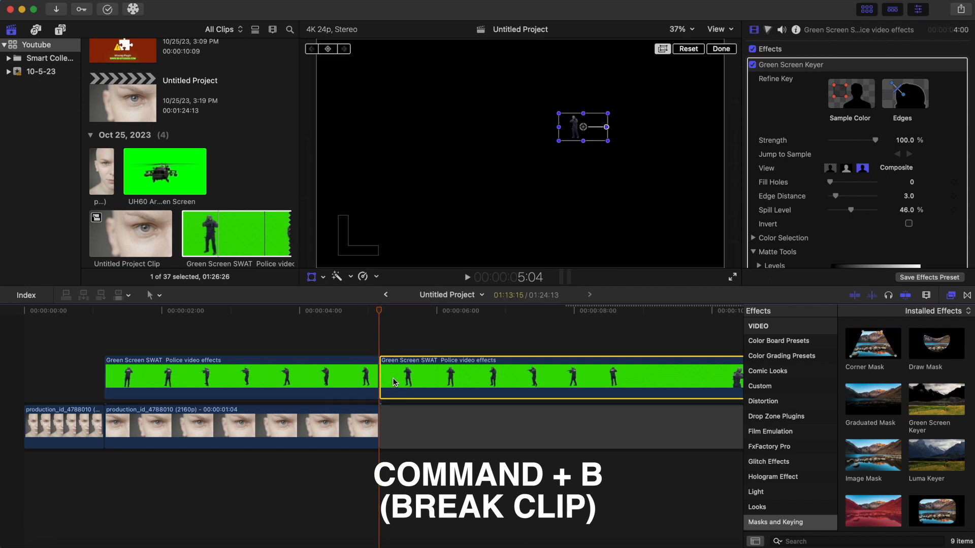
key("Delete")
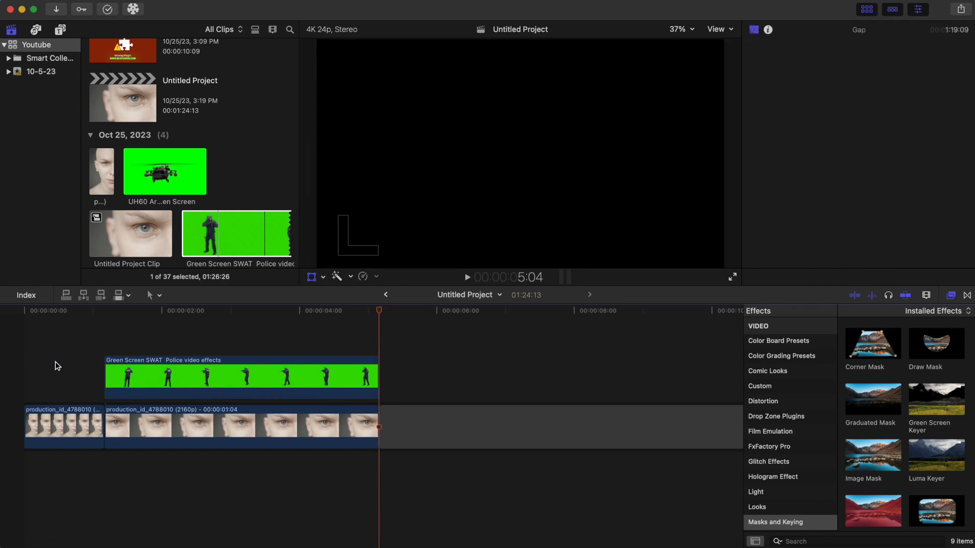
Step: Play the sequence from the start, and shift the SWAT clip slightly right within the iris at the freeze frame's beginning
left_click(29, 360)
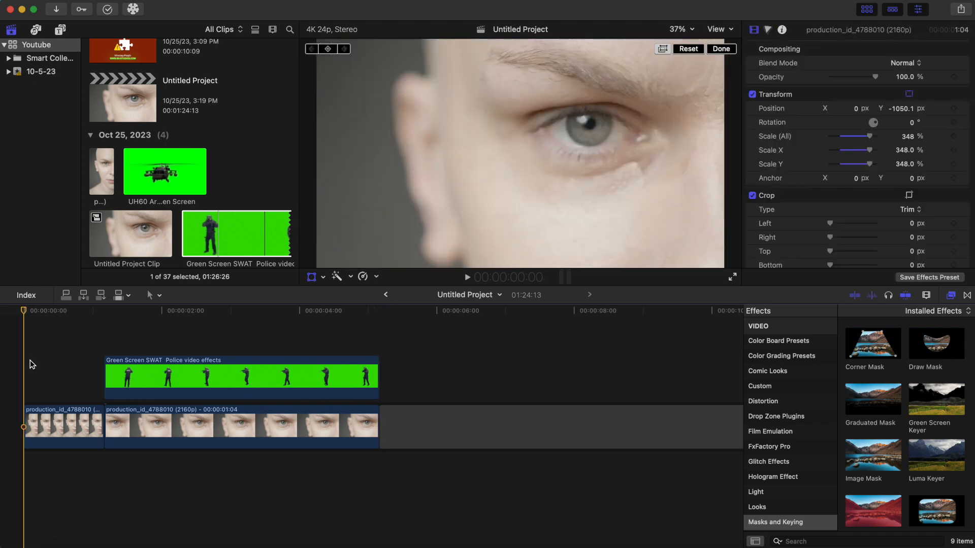
key("space")
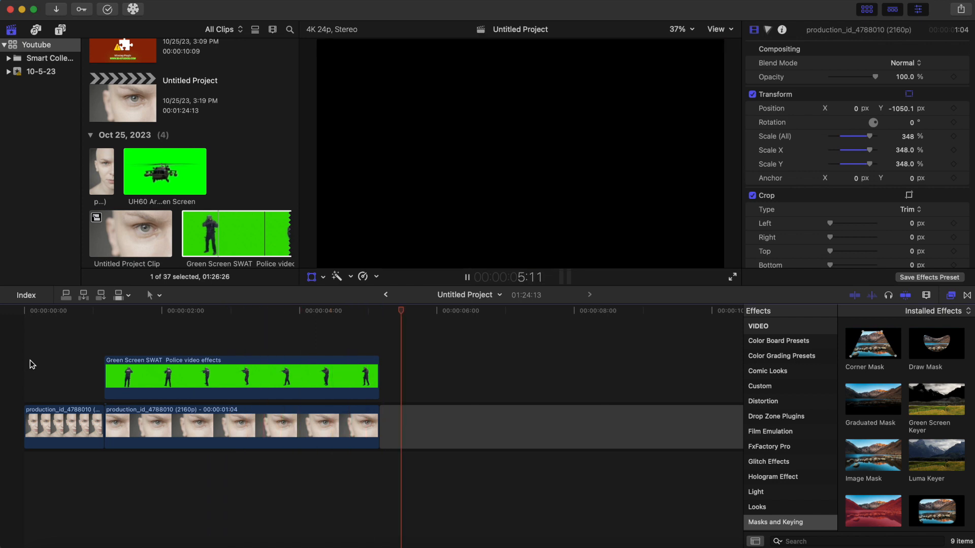
key("space")
left_click(110, 334)
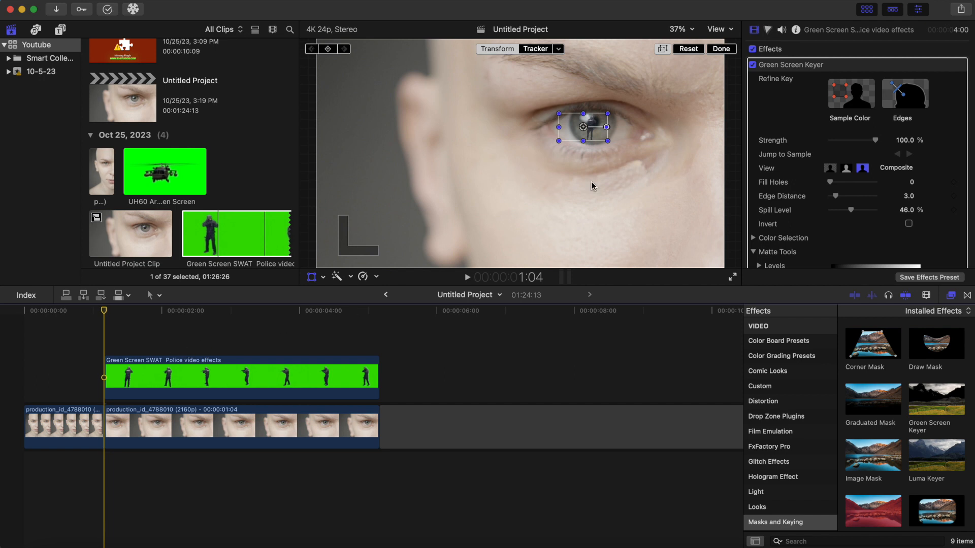
left_click_drag(584, 128, 594, 126)
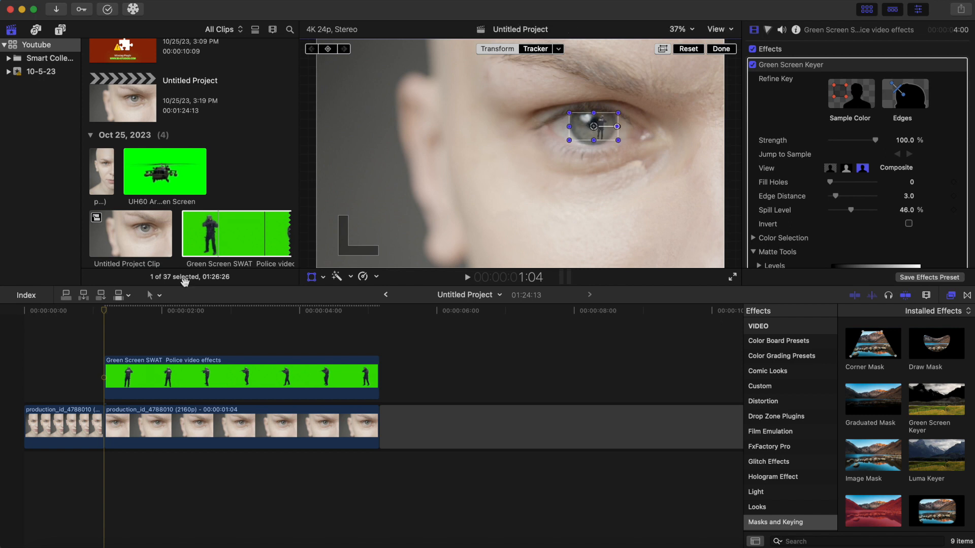
Step: Play back the sequence from the beginning to check the SWAT officer's new position in the eye
left_click(17, 379)
key("space")
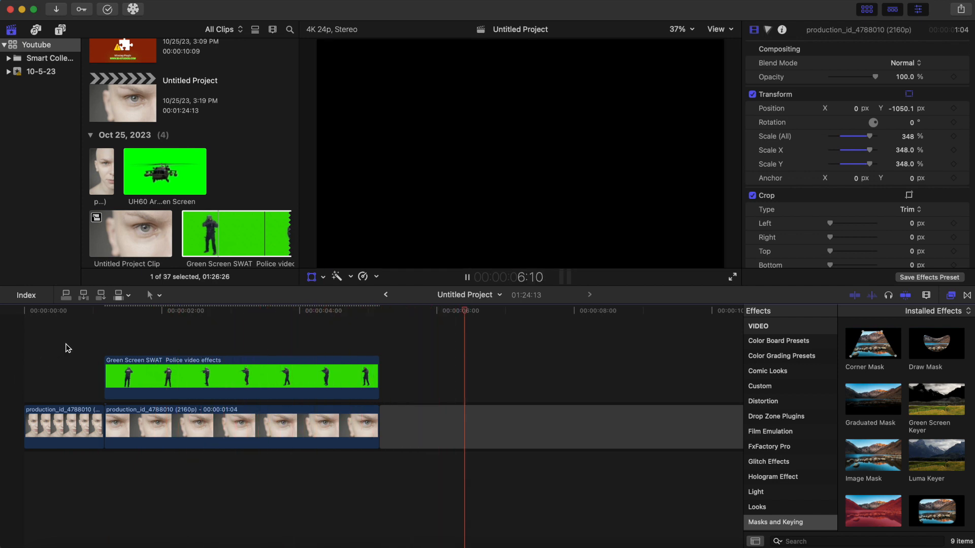
key("Home")
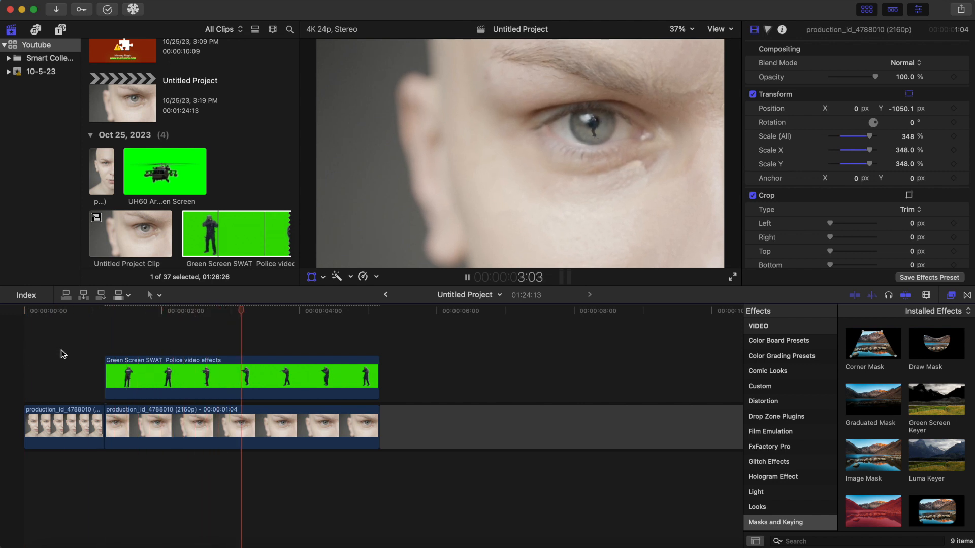
key("Home")
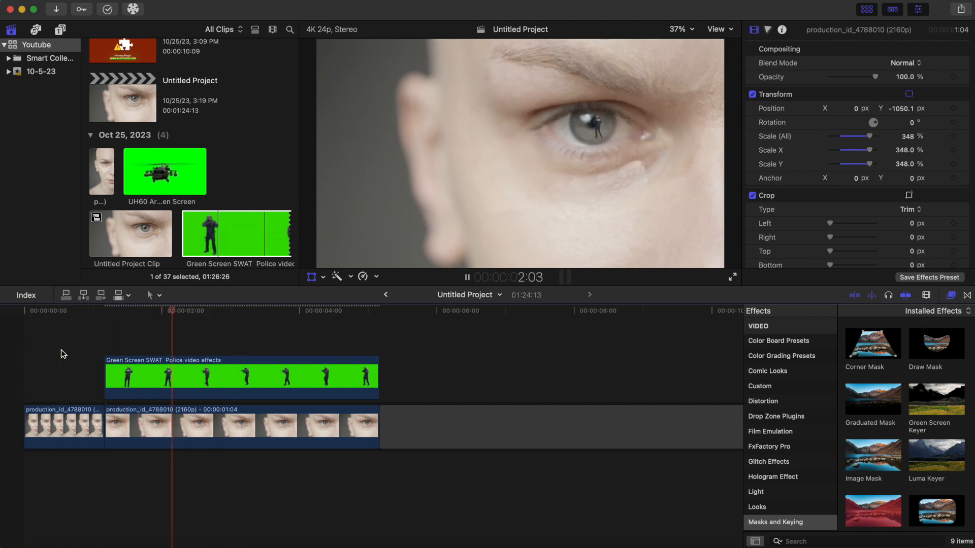
key("space")
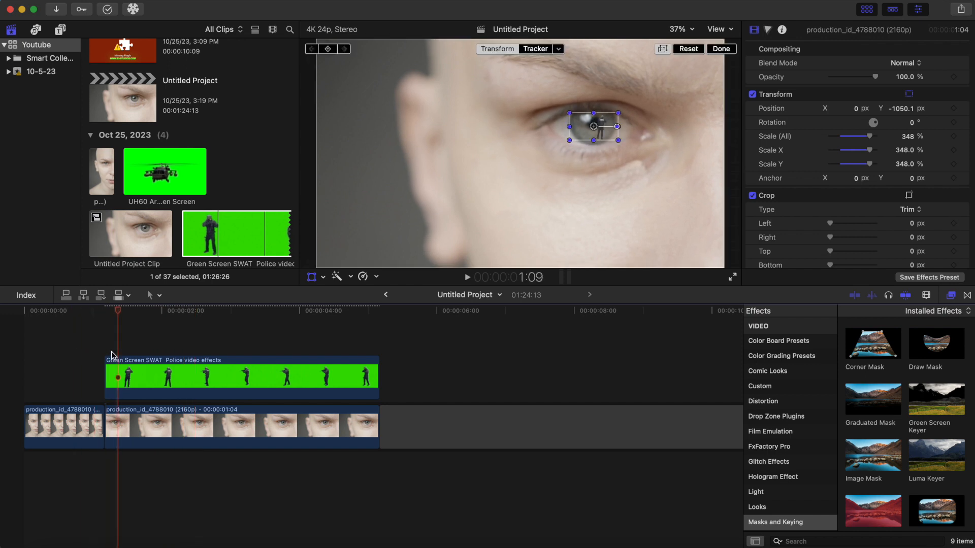
Step: Add Cross Dissolve transitions to both ends of the SWAT clip and shorten each to about 4 frames
left_click(107, 343)
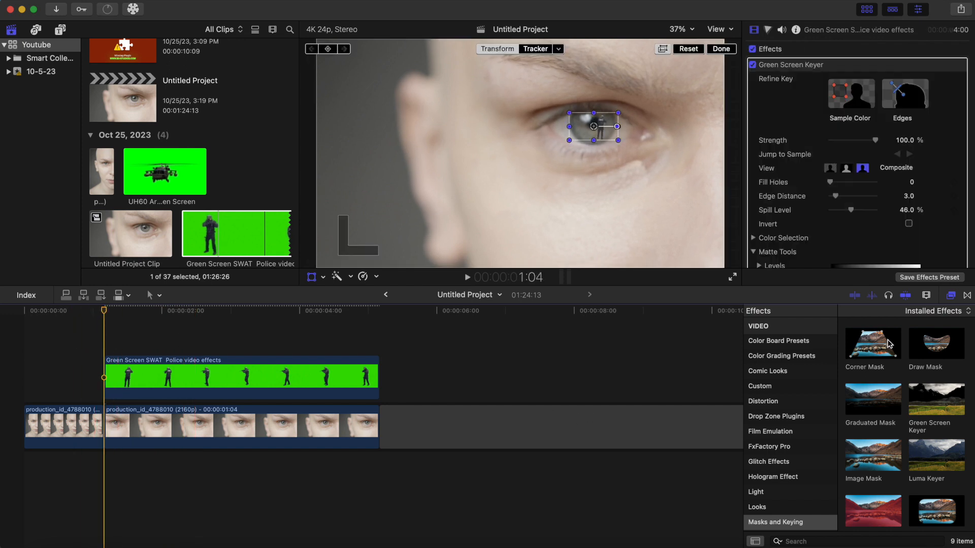
left_click(967, 295)
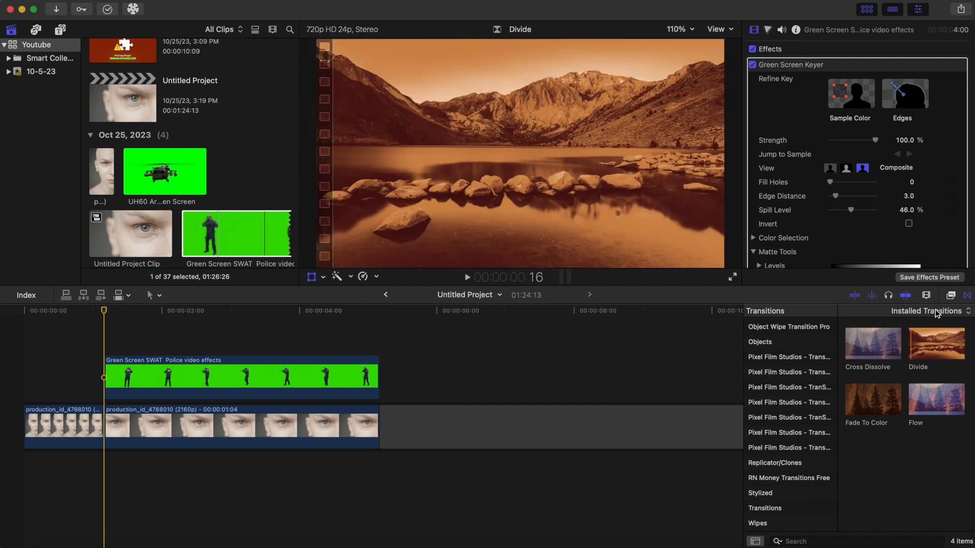
left_click_drag(872, 354, 339, 376)
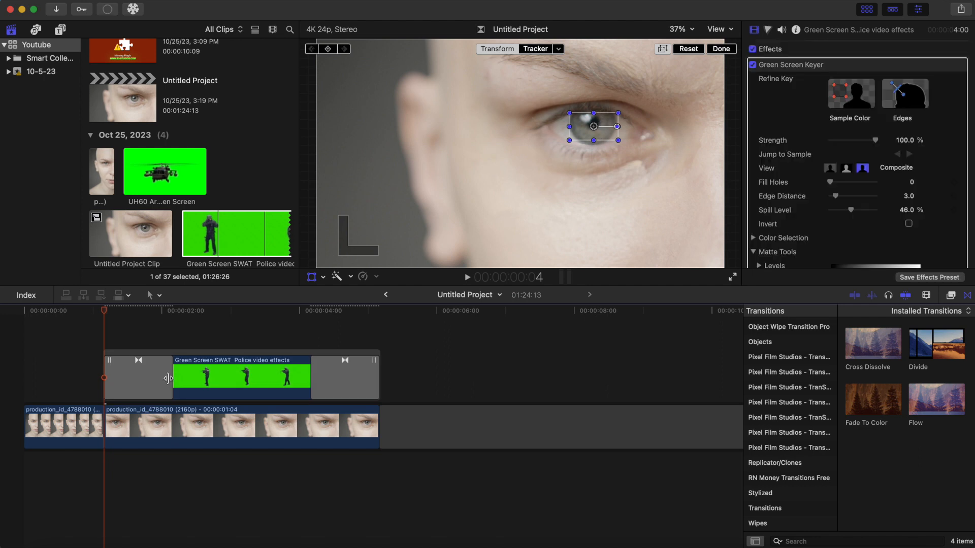
left_click_drag(171, 380, 114, 387)
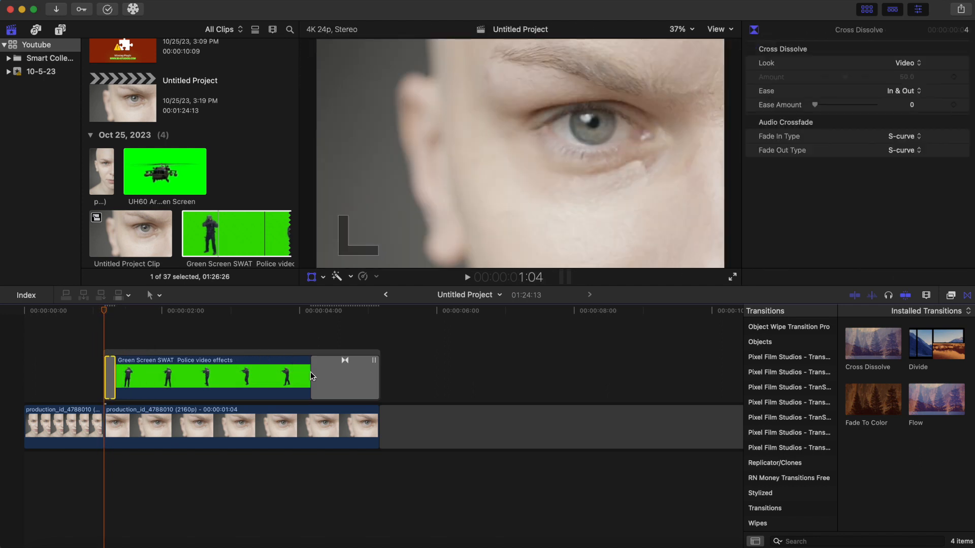
left_click_drag(313, 371, 369, 371)
Step: Play back the sequence from the start and delete the Cross Dissolve at the end of the SWAT clip
left_click(23, 374)
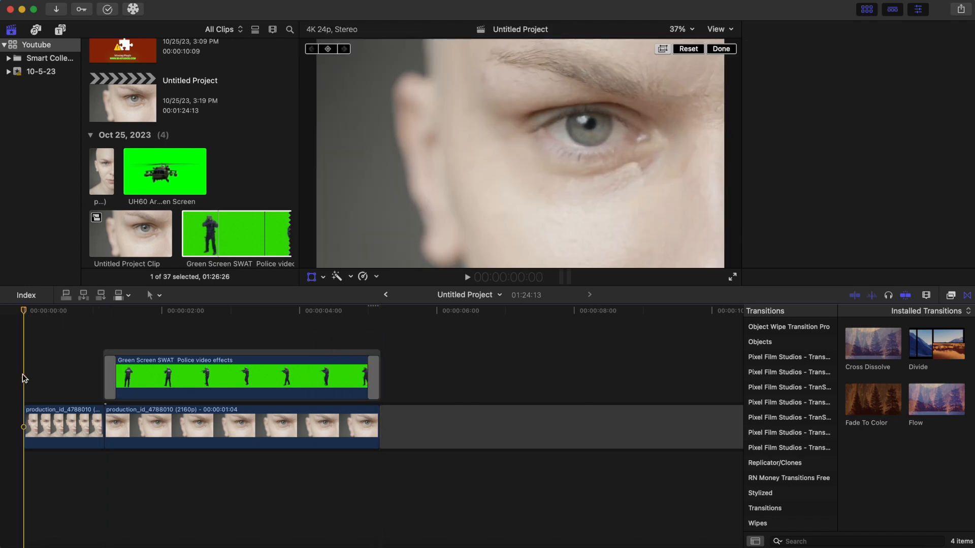
key("space")
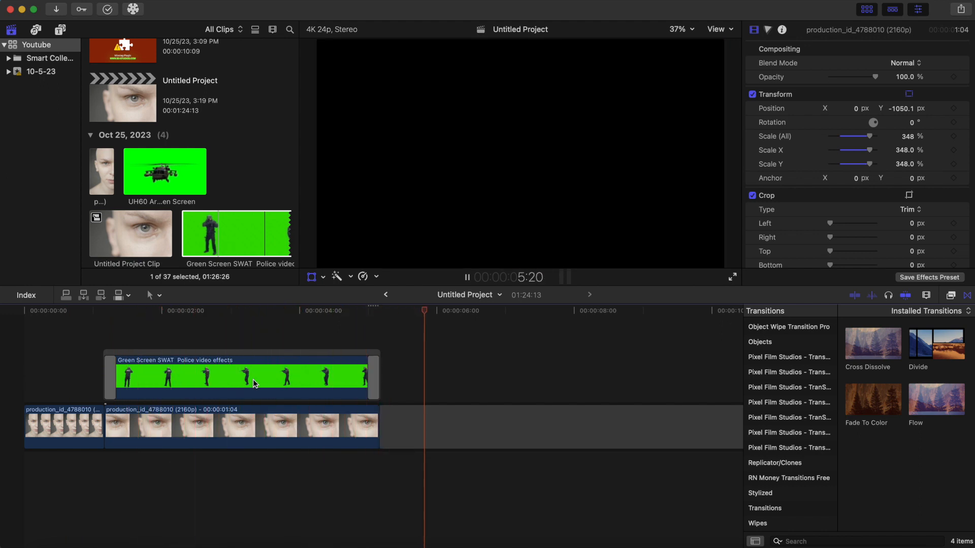
left_click(374, 371)
key("Delete")
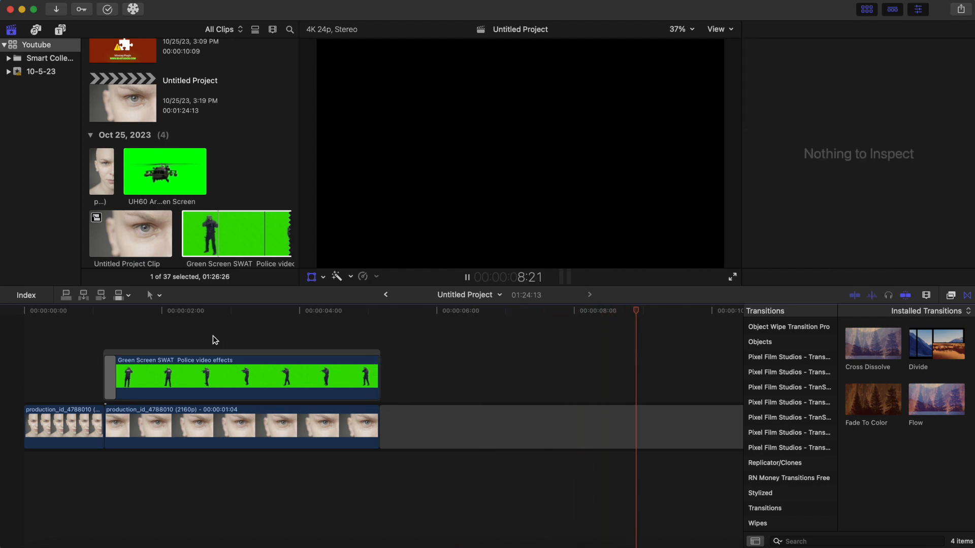
key("space")
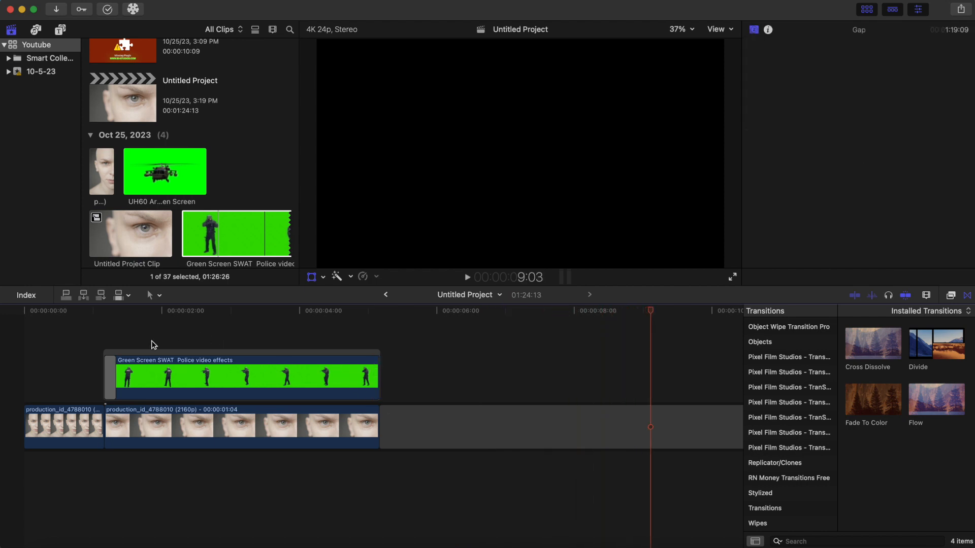
Step: Play back the section from just before the freeze frame to check the SWAT officer's fade-in
left_click(99, 339)
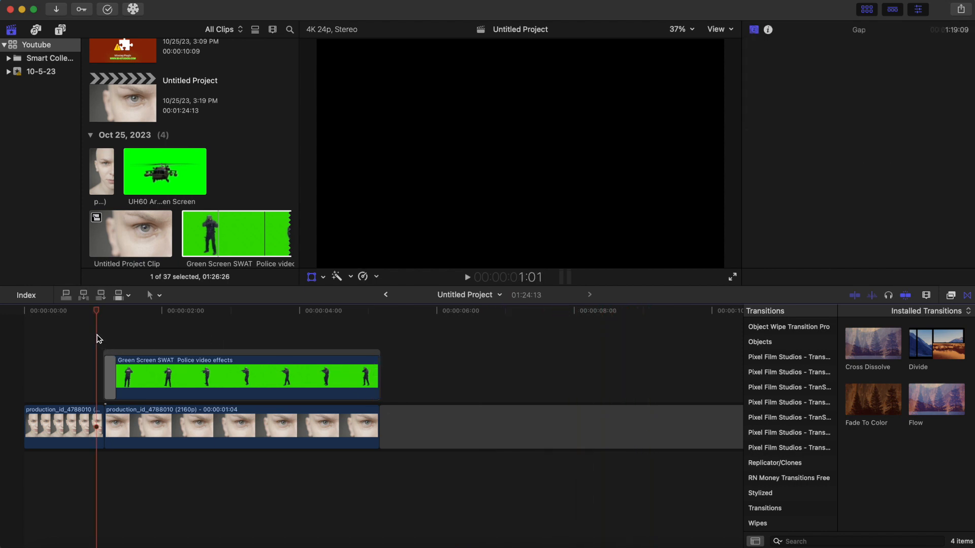
key("space")
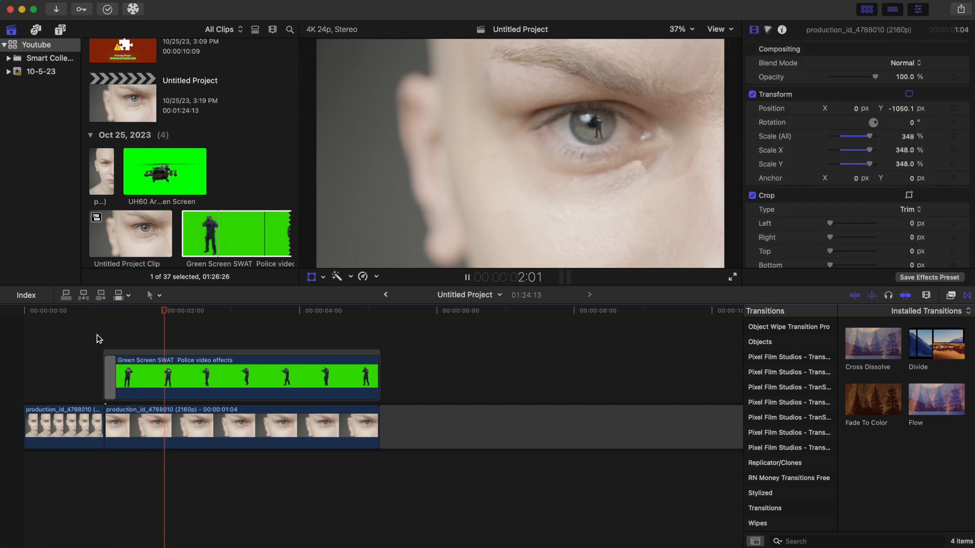
key("space")
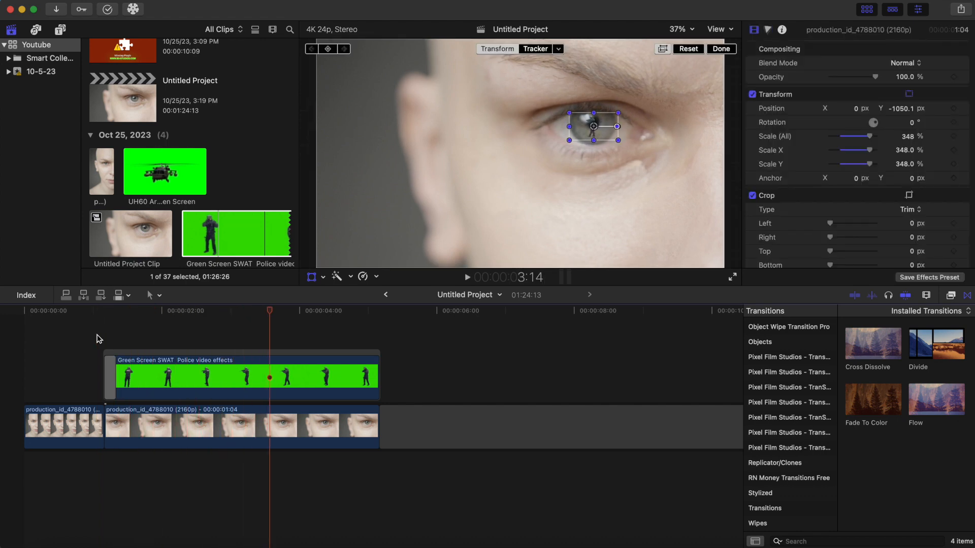
Step: Combine the SWAT clip and the eye freeze frame into a new compound clip named EyeSwat in the 10-5-23 event
left_click_drag(152, 347, 157, 418)
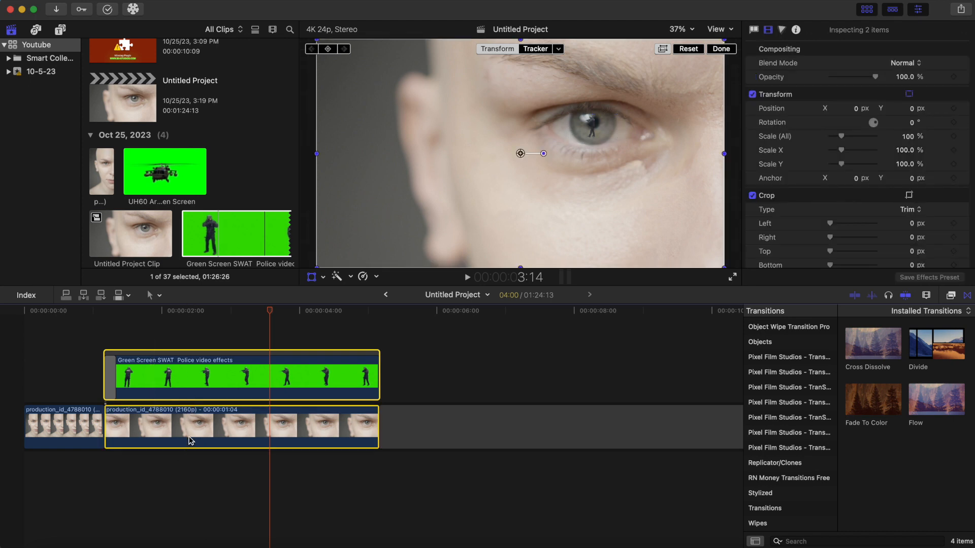
right_click(189, 432)
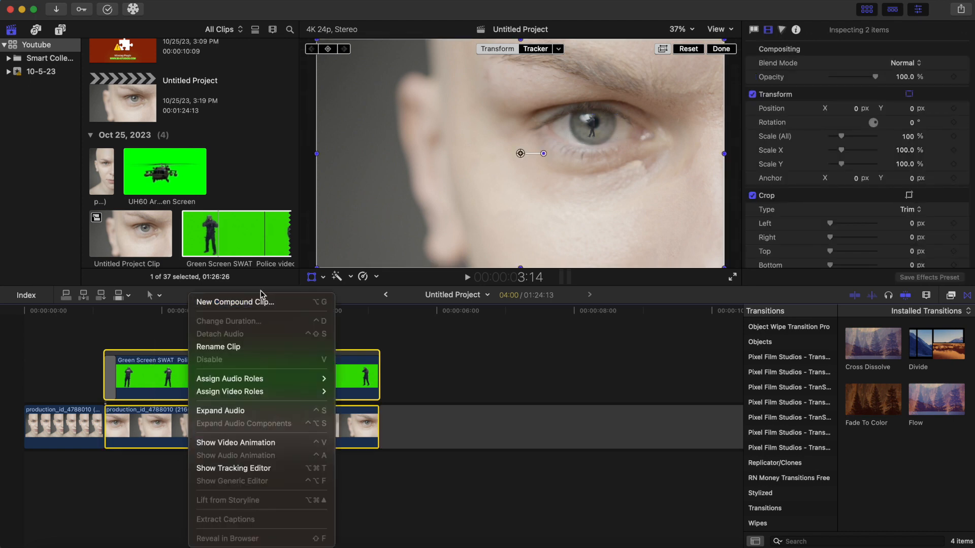
left_click(257, 301)
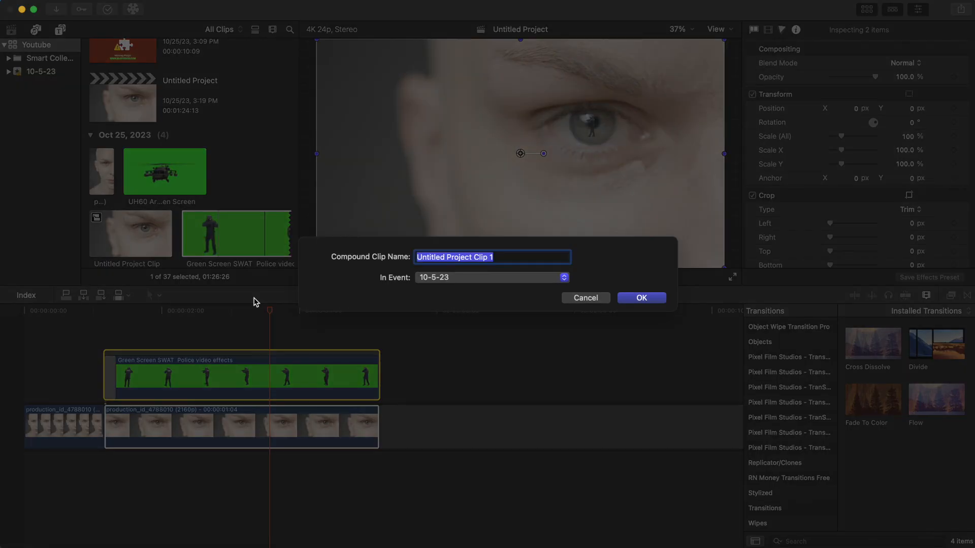
type("EyeSwat")
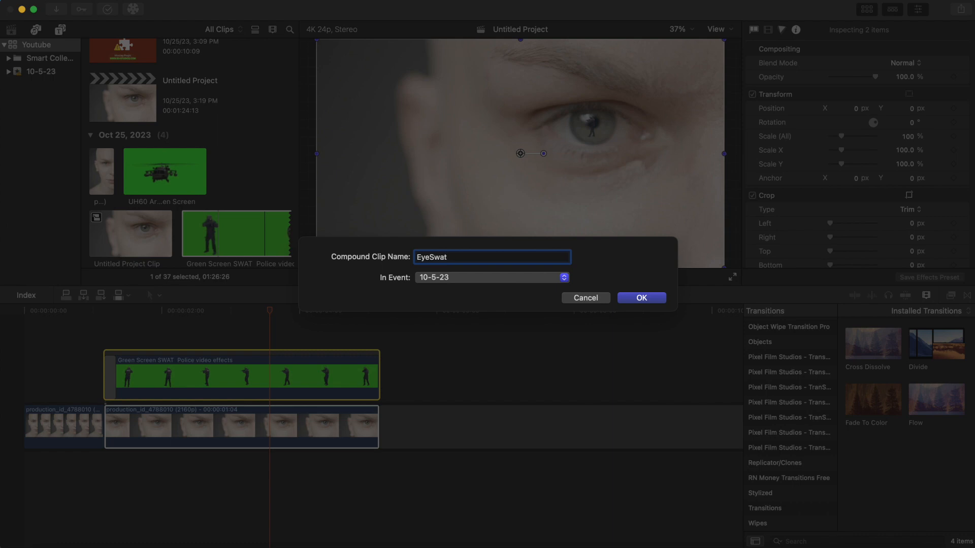
key("Return")
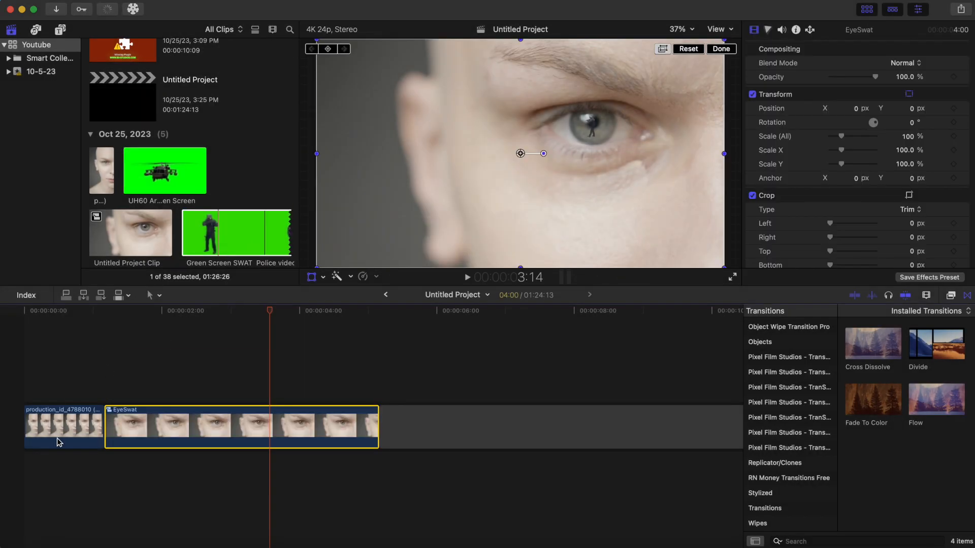
Step: Add Position and Scale keyframes at the first frame of the EyeSwat clip
left_click(105, 391)
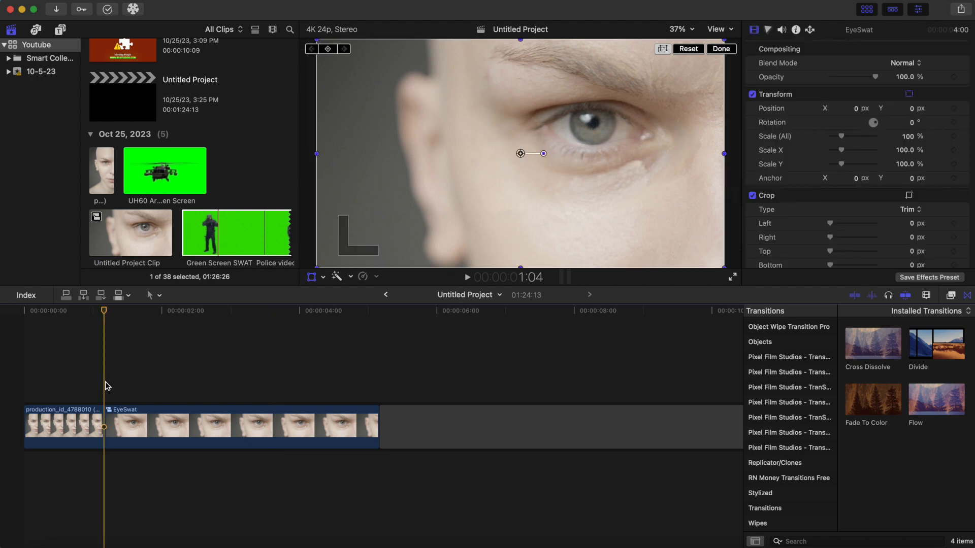
left_click(184, 412)
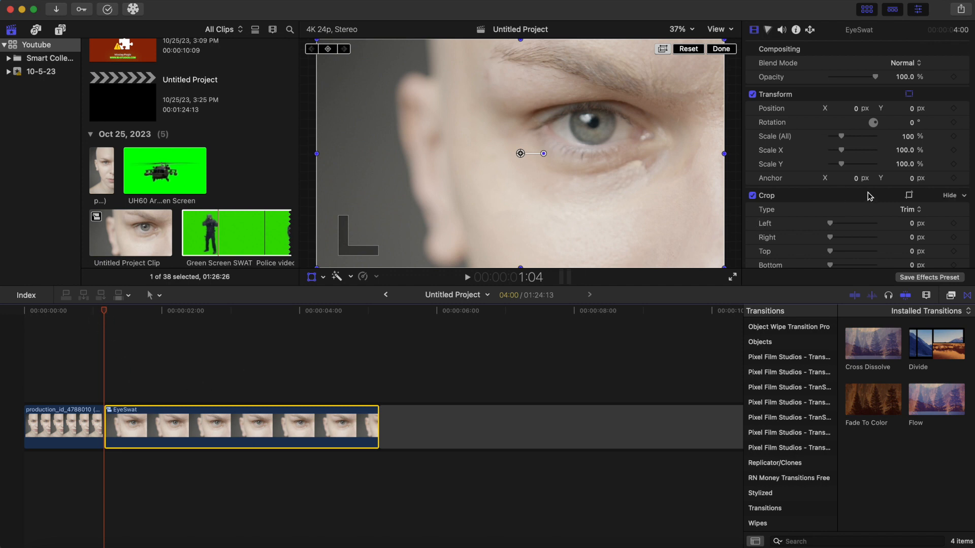
left_click(953, 108)
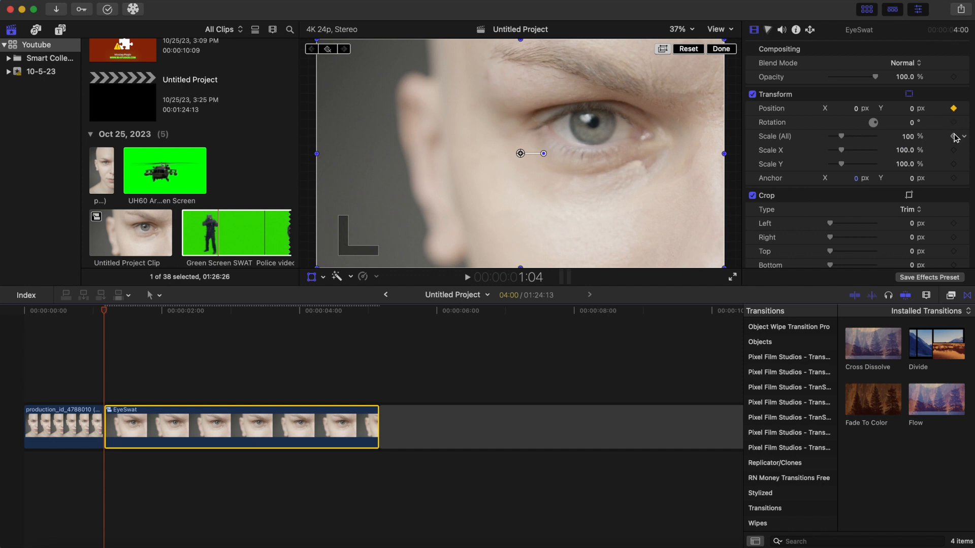
left_click(954, 136)
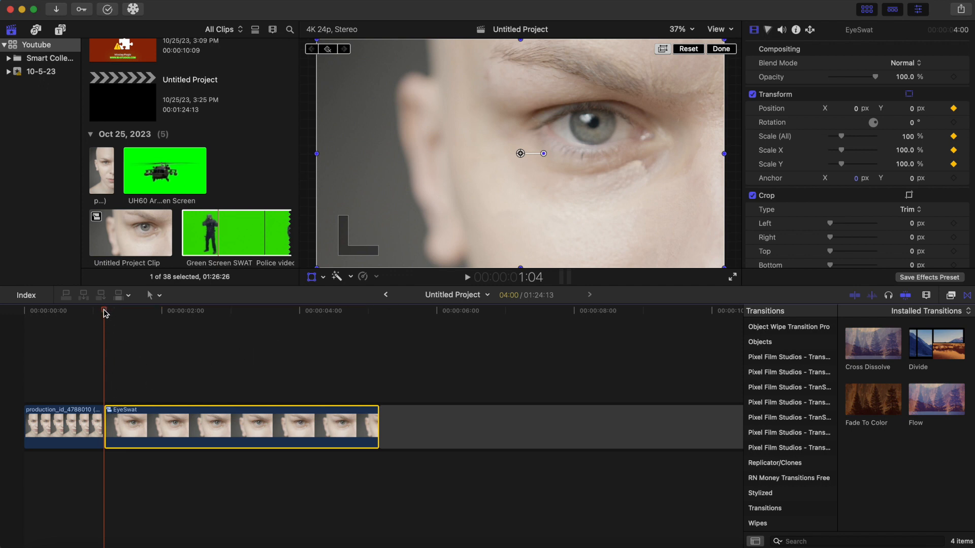
Step: Keyframe the EyeSwat clip's last frame with Scale at 158% and the image shifted left to centre the eye
left_click_drag(105, 312, 376, 359)
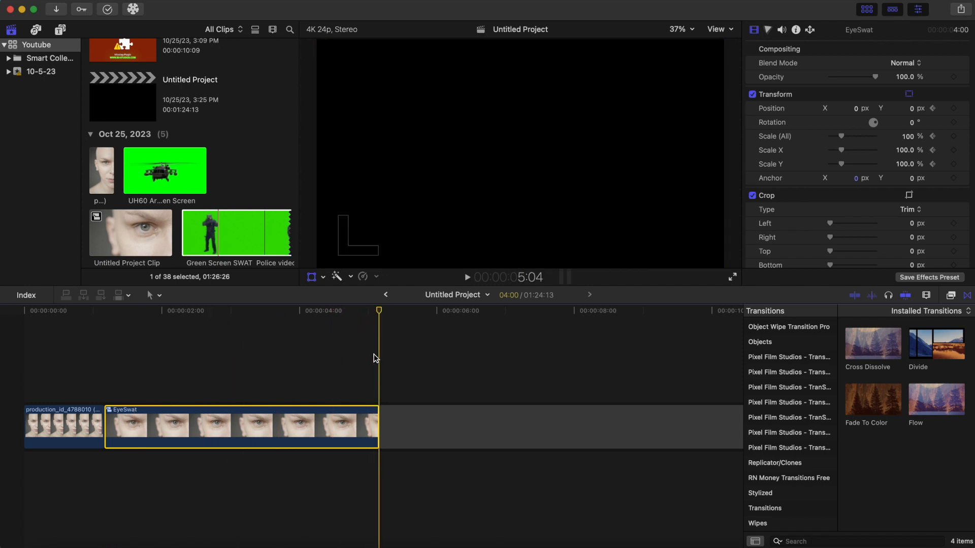
key("Left")
key("Left")
key("Right")
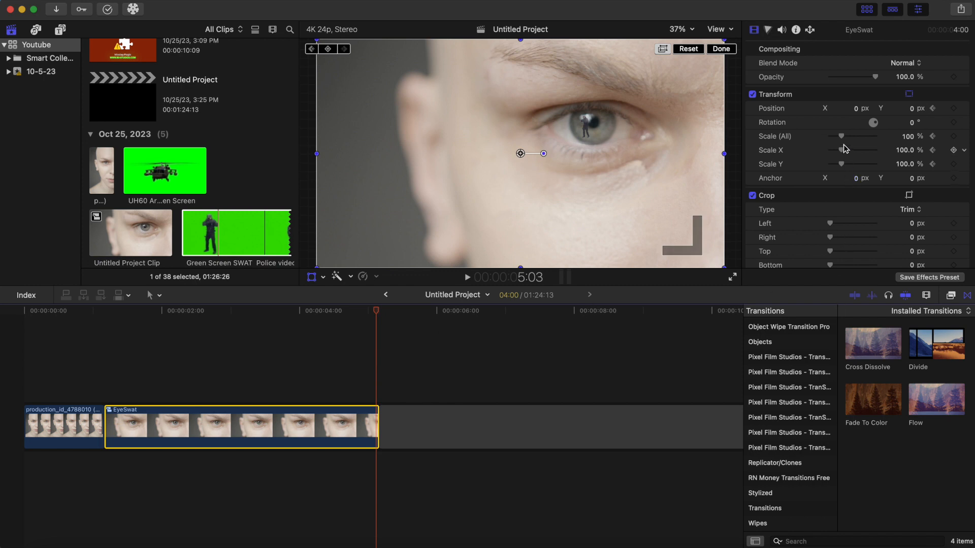
key("alt+k")
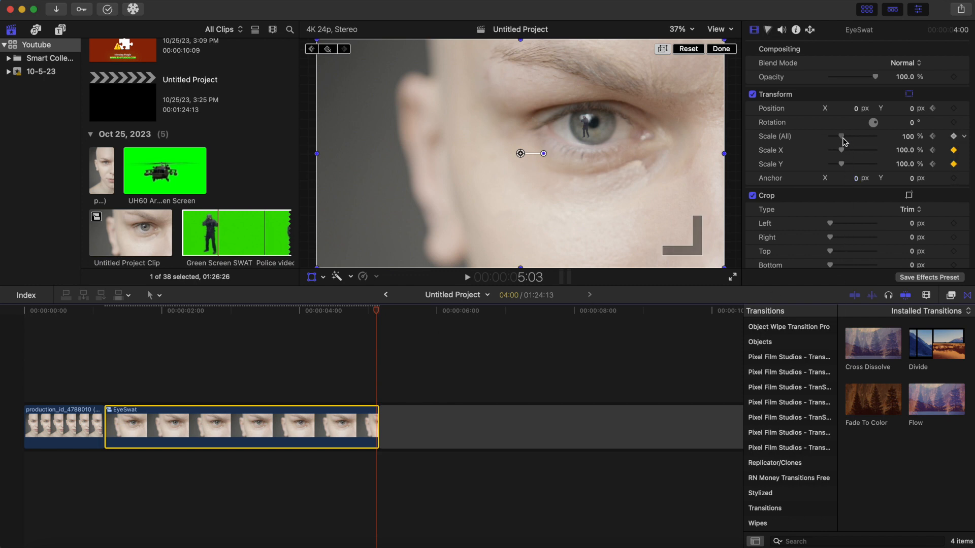
left_click_drag(844, 141, 849, 141)
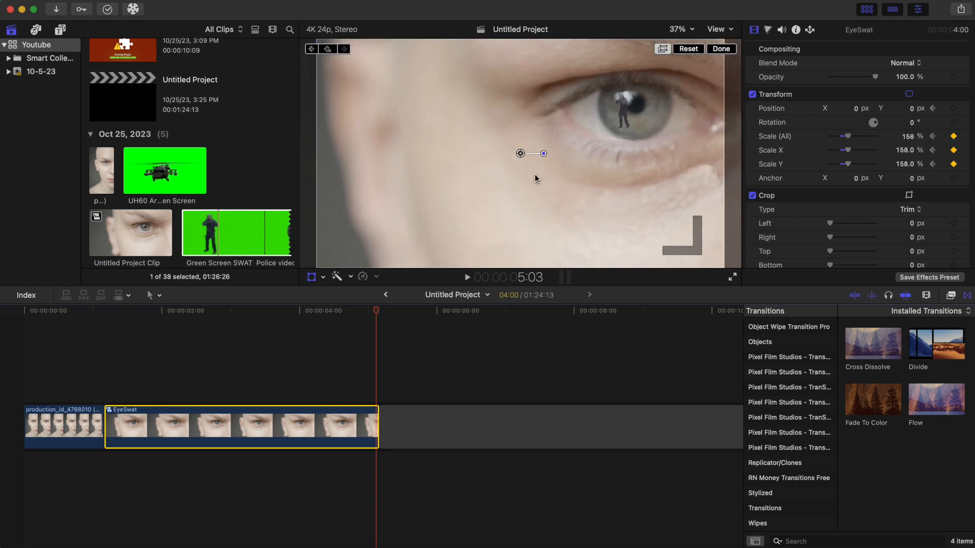
left_click_drag(536, 114, 443, 119)
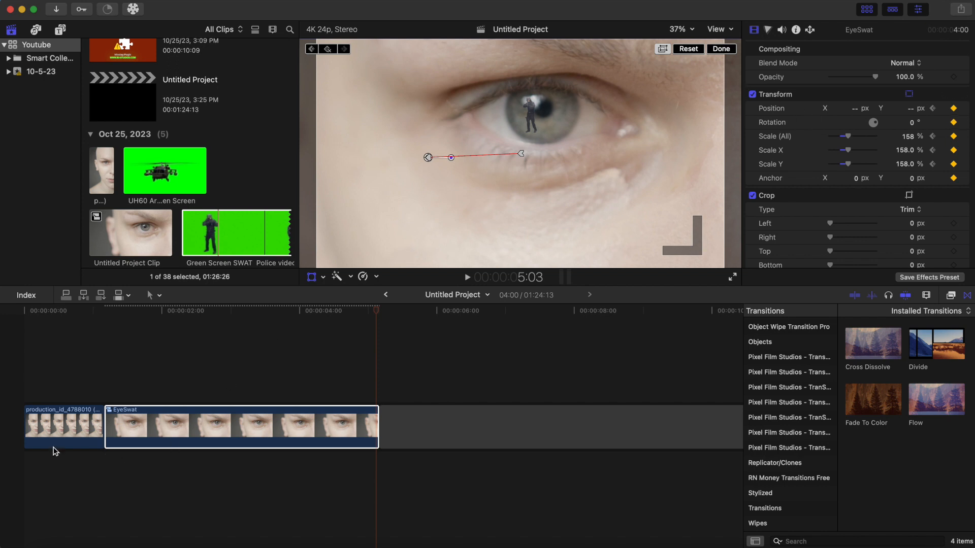
Step: Play back the sequence from the beginning to check the lead-in to the EyeSwat push-in
left_click(23, 374)
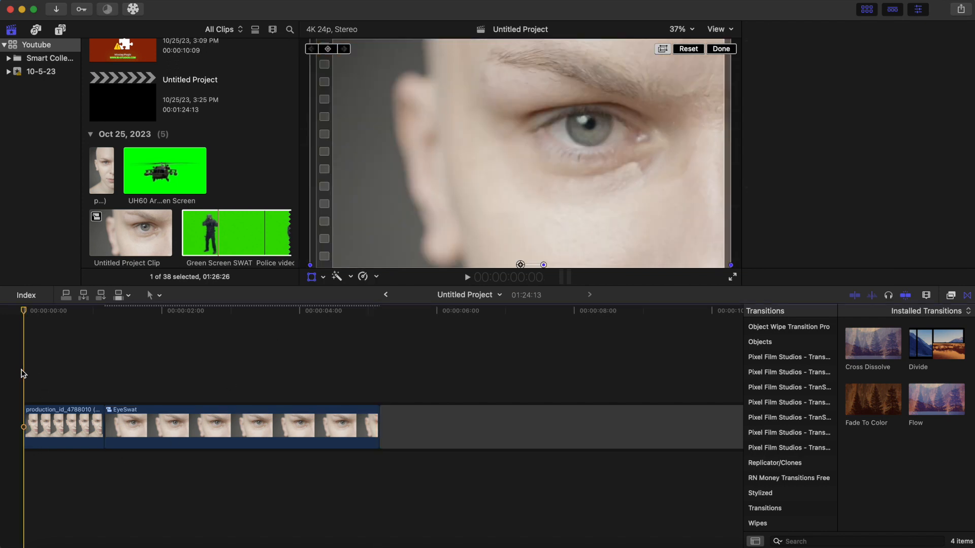
key("space")
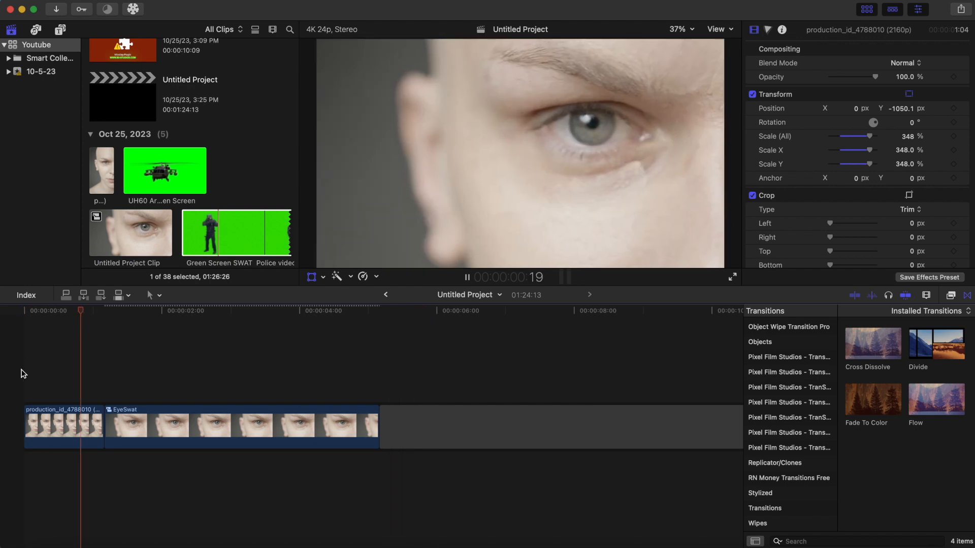
key("space")
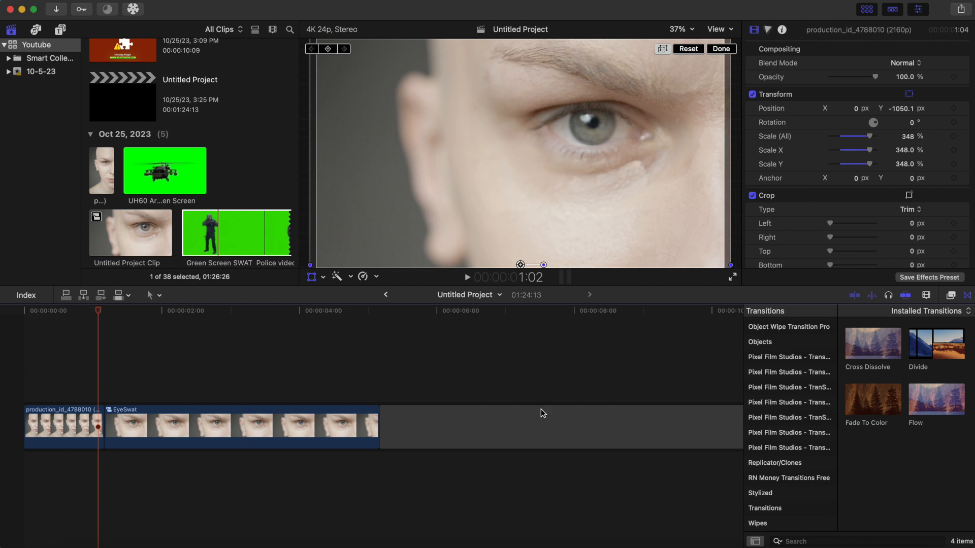
Step: Apply the Zoom blur effect to the EyeSwat clip
left_click(950, 296)
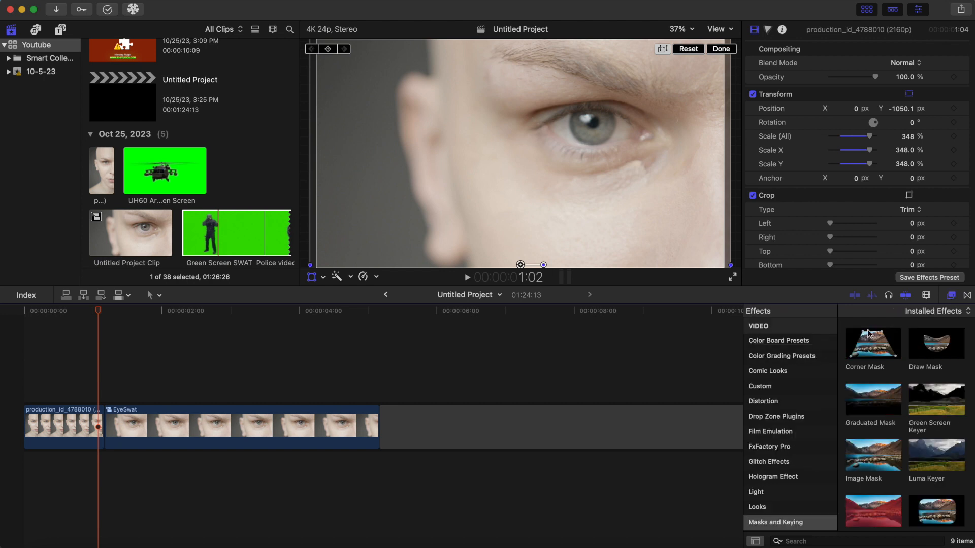
scroll(782, 421, "down", 10)
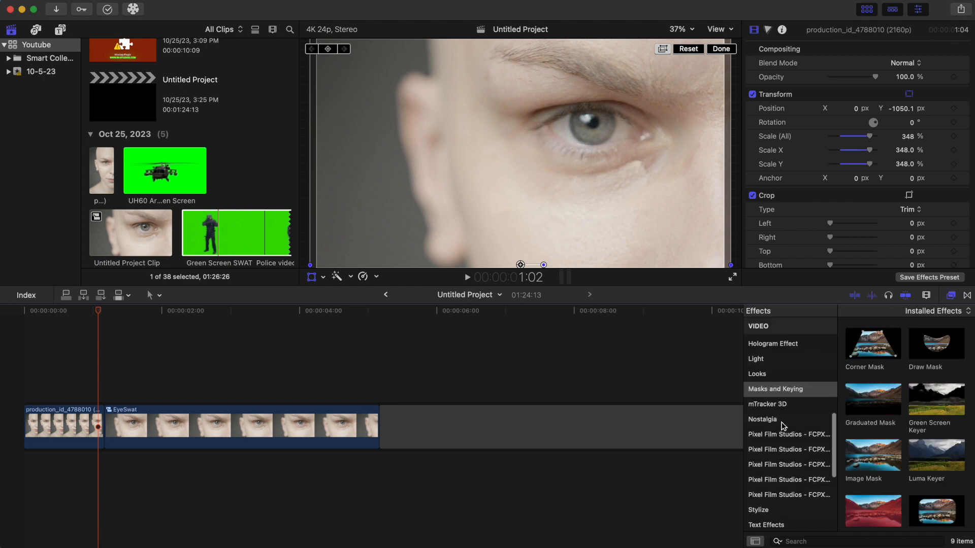
scroll(782, 425, "down", 1)
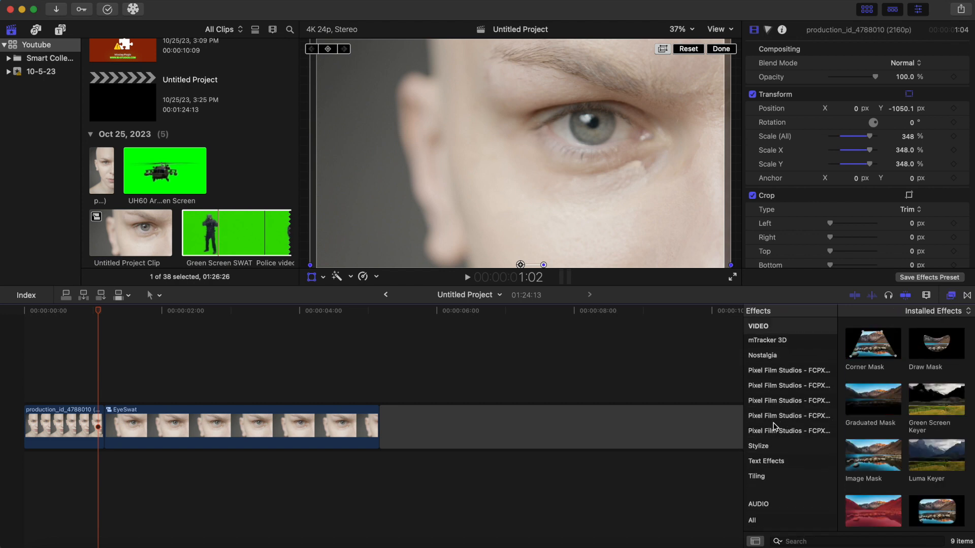
scroll(769, 429, "up", 10)
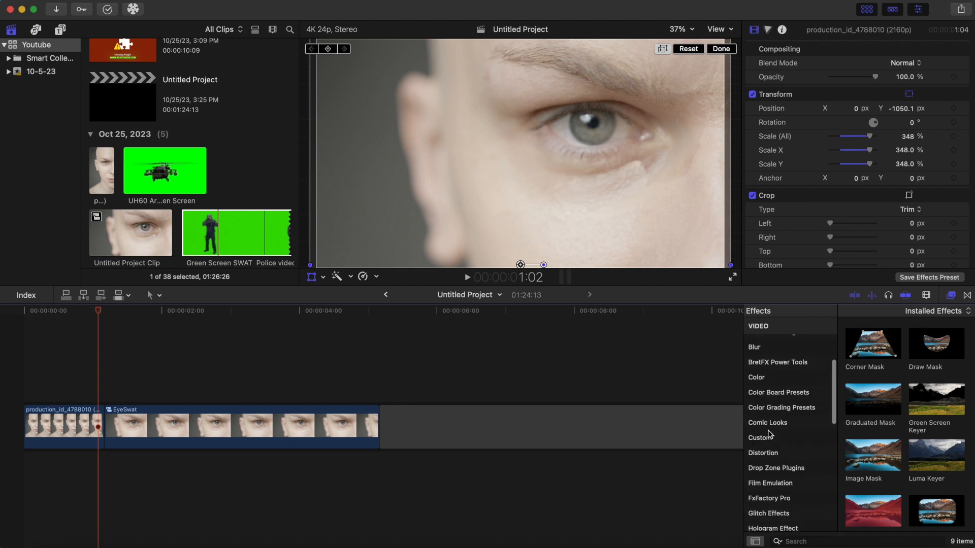
left_click(780, 350)
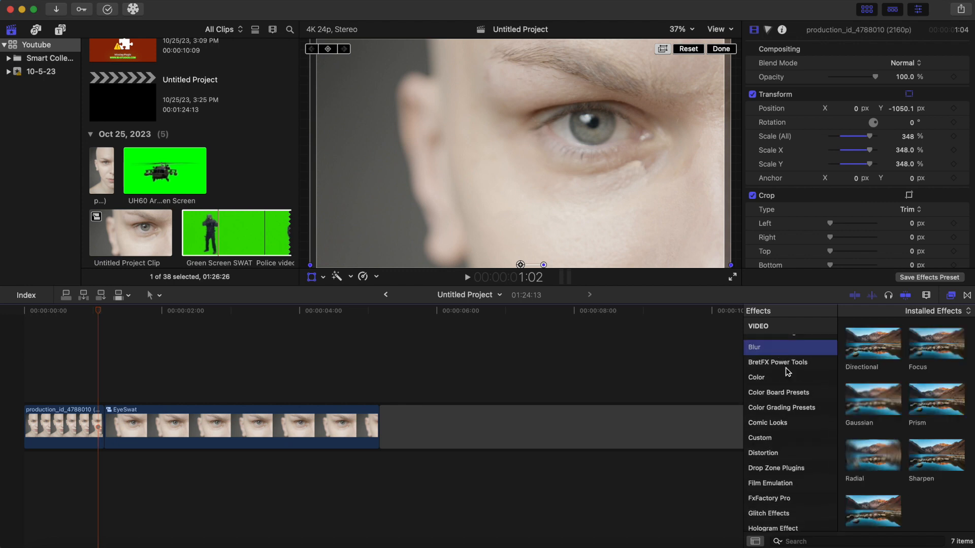
scroll(863, 487, "down", 1)
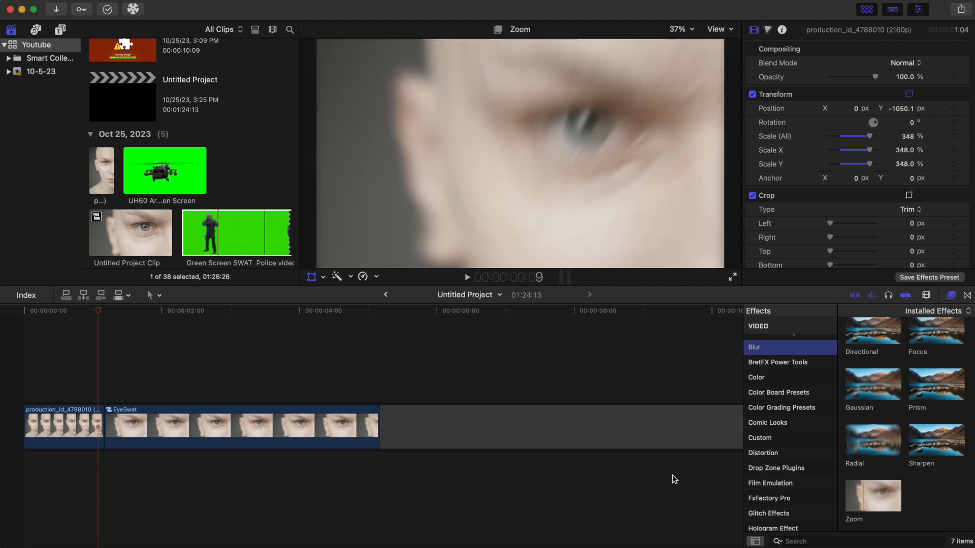
left_click_drag(863, 495, 304, 429)
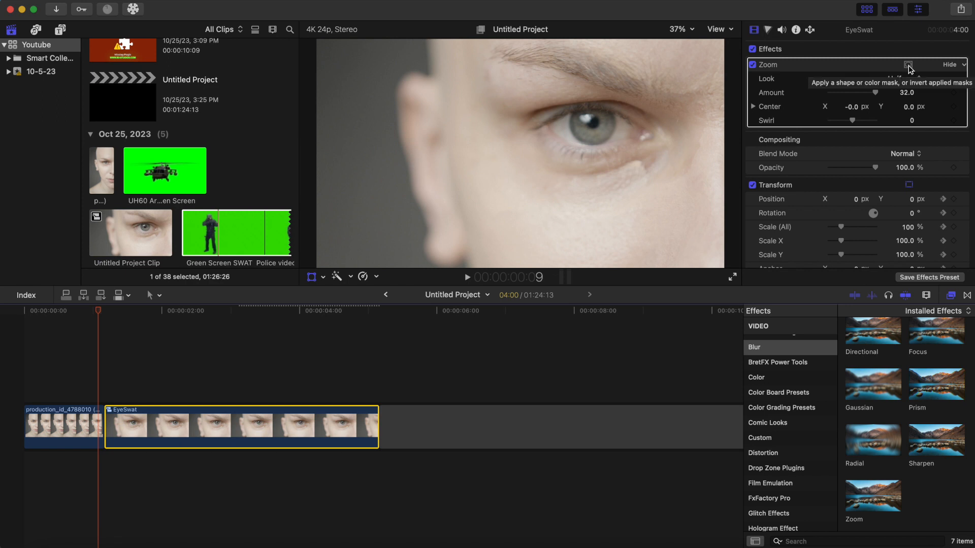
Step: Add a shape mask to the EyeSwat clip's Zoom effect and centre it over the eye at the clip's first frame
left_click(908, 65)
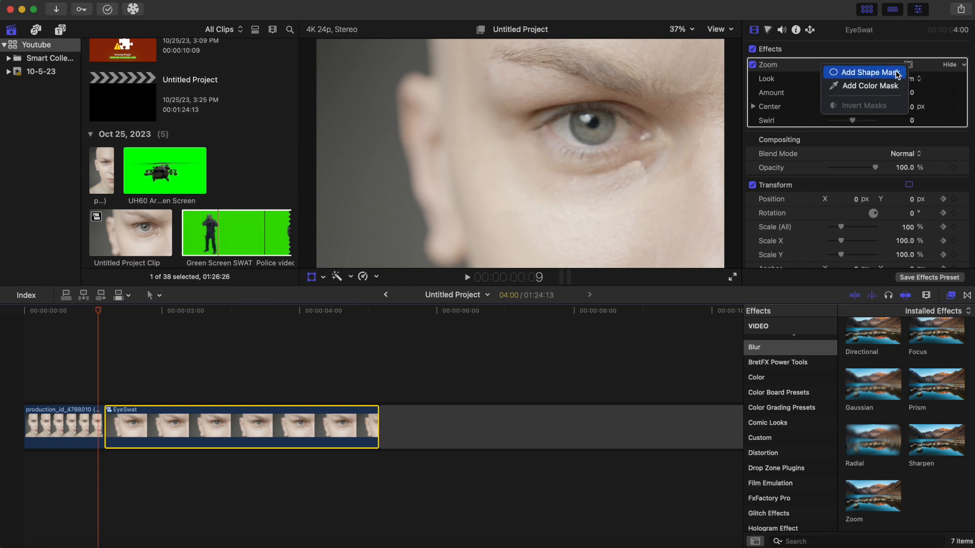
left_click(887, 72)
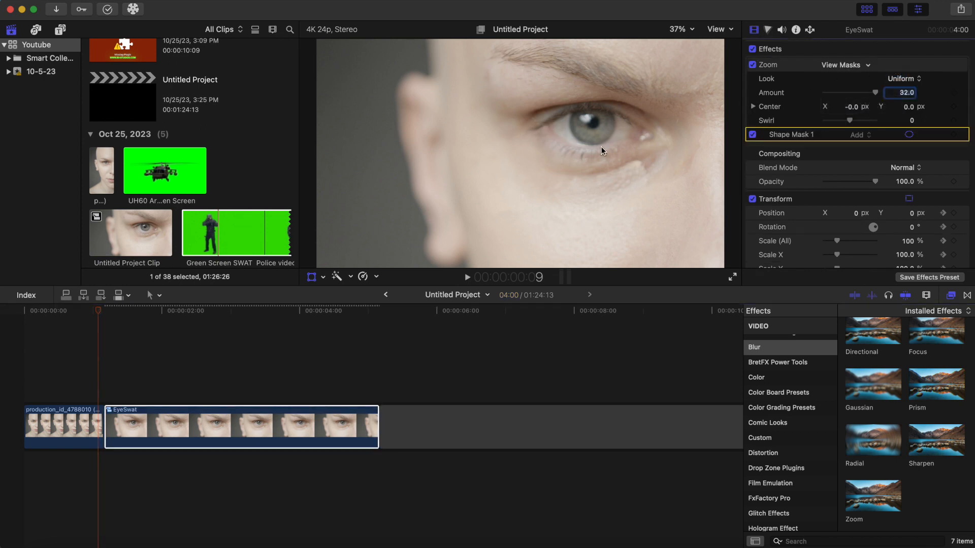
left_click(790, 65)
left_click(211, 424)
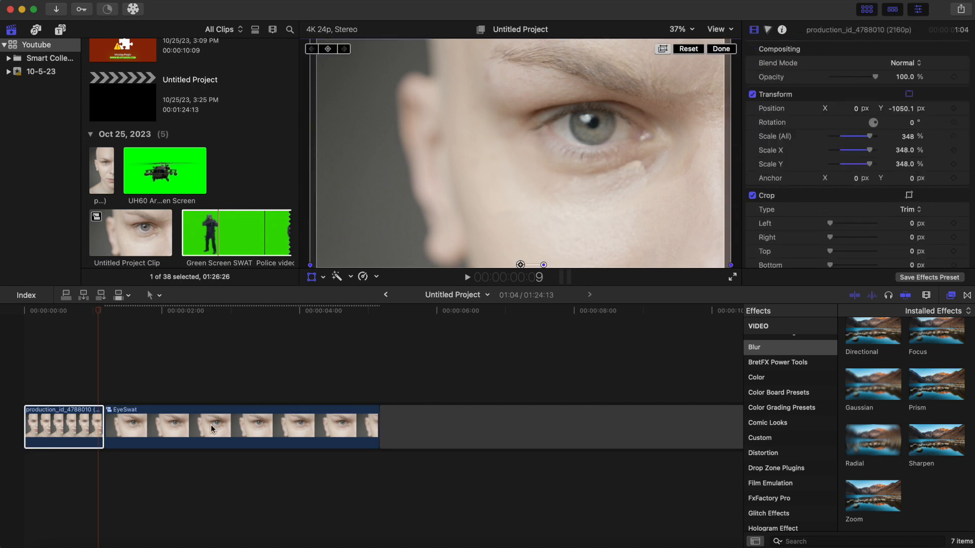
left_click(195, 385)
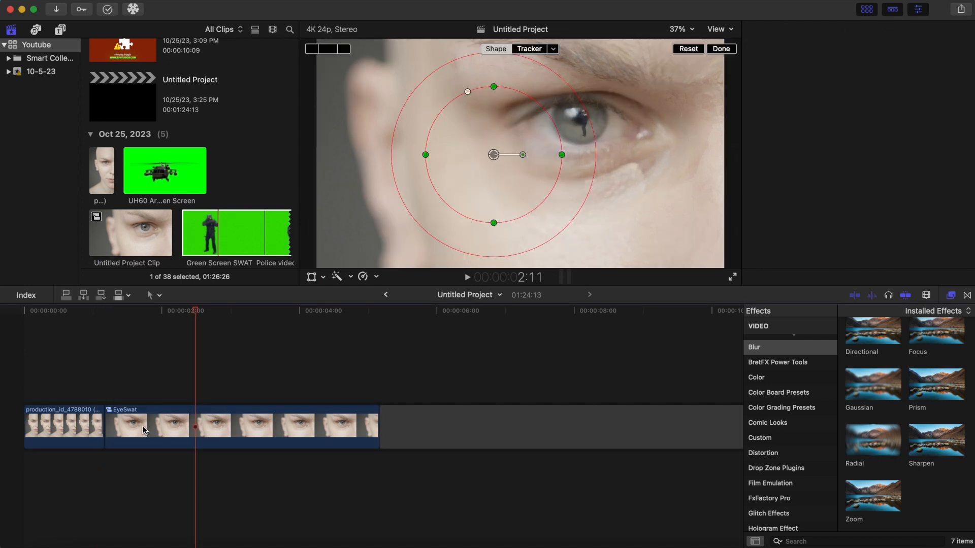
left_click_drag(198, 315, 108, 318)
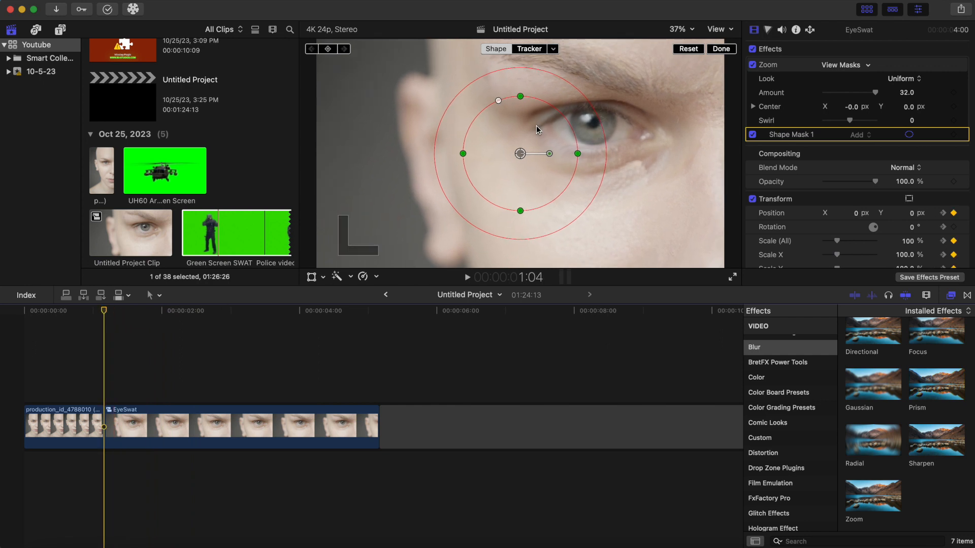
left_click_drag(537, 131, 607, 113)
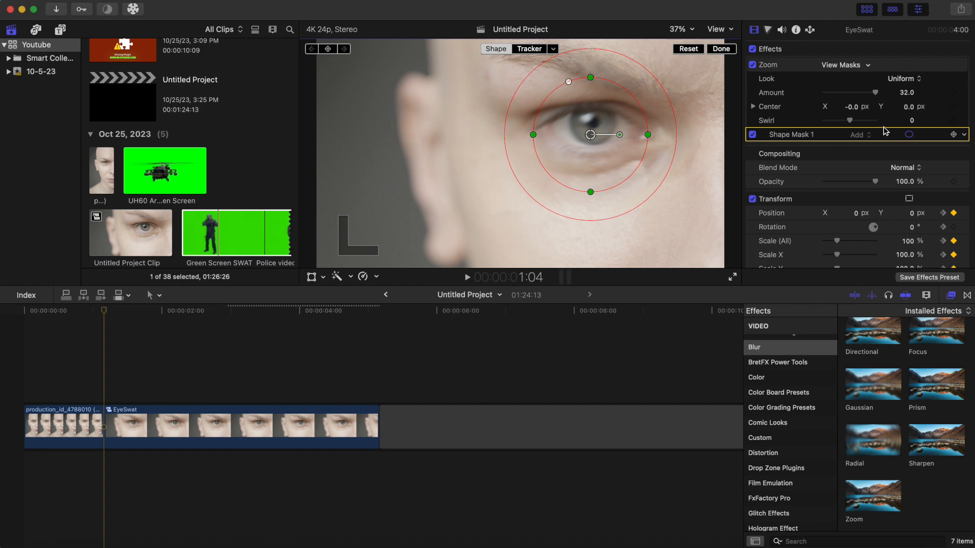
Step: Invert the Zoom effect's mask to keep the eye sharp and adjust the effect's Amount
left_click(907, 65)
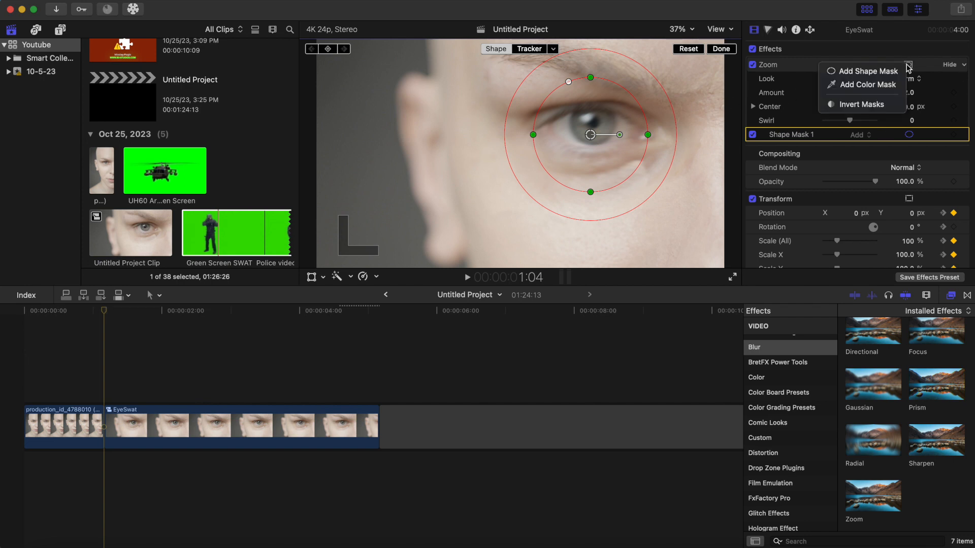
left_click(876, 105)
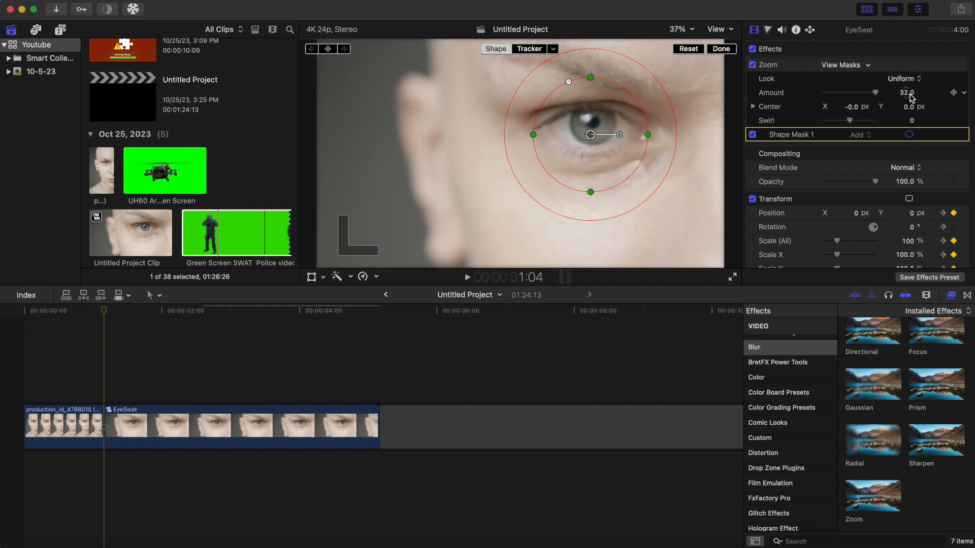
left_click_drag(911, 98, 912, 90)
Step: Play back the sequence repeatedly from the beginning to check the push-in with the masked zoom blur
key("Home")
key("space")
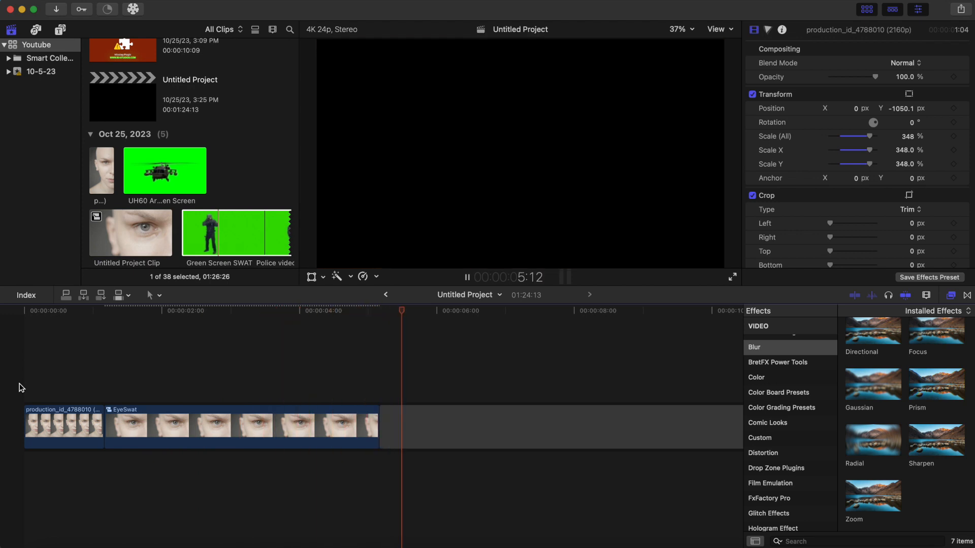
key("Home")
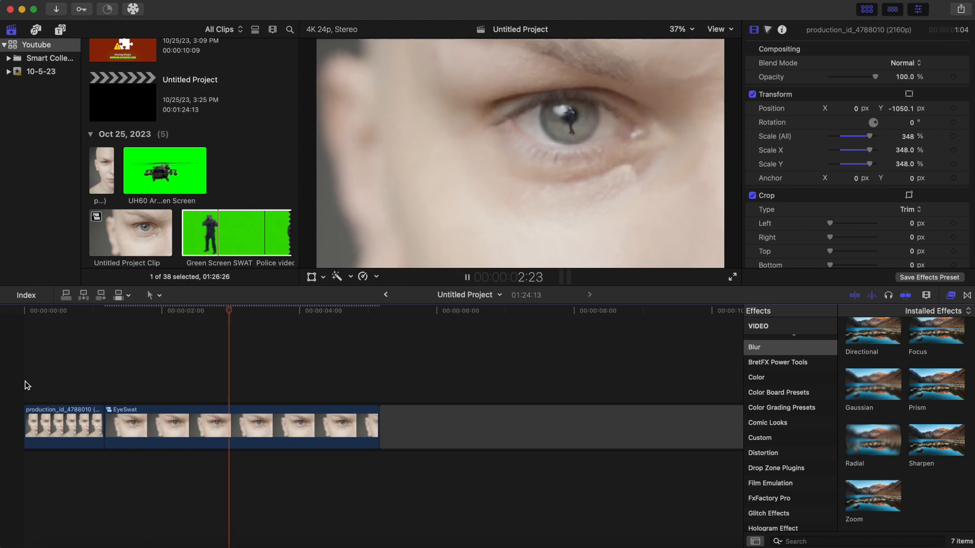
key("Home")
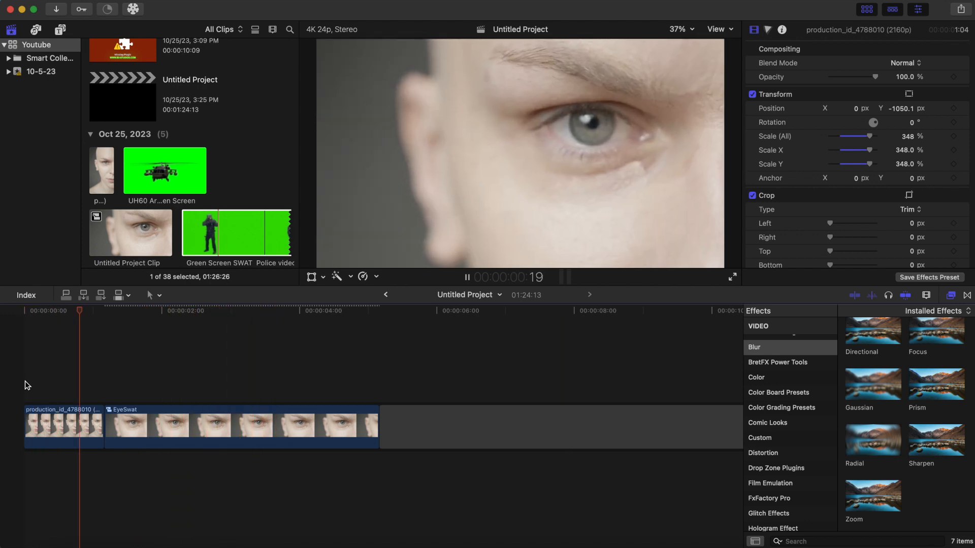
Step: Open the EyeSwat compound clip and replace its SWAT officer clip with a range of the UH60 Army Helicopter green screen clip
key("space")
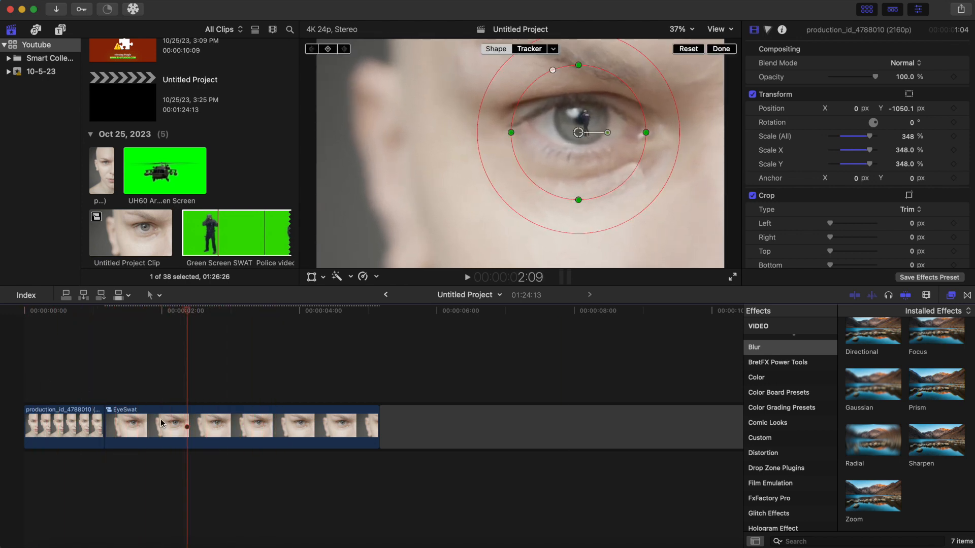
double_click(177, 436)
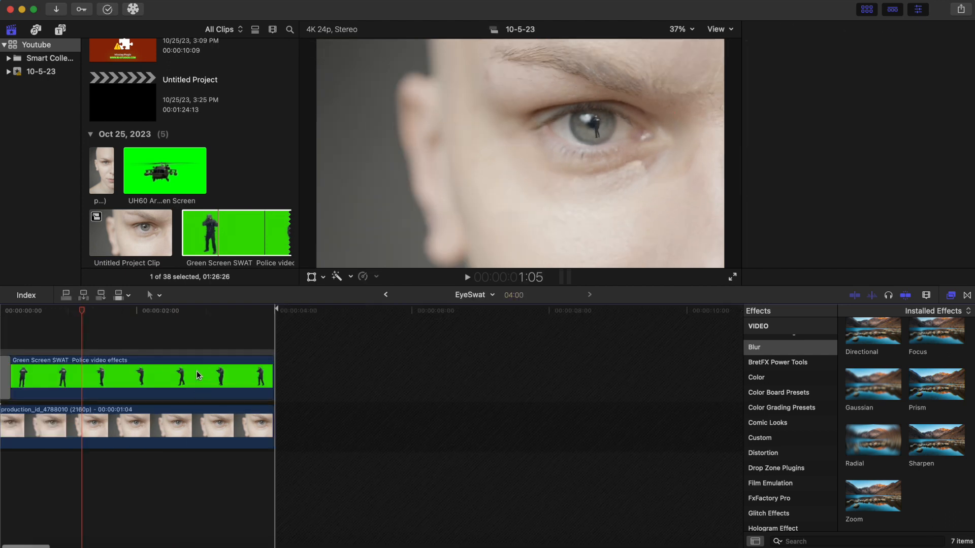
left_click(198, 376)
key("super+4")
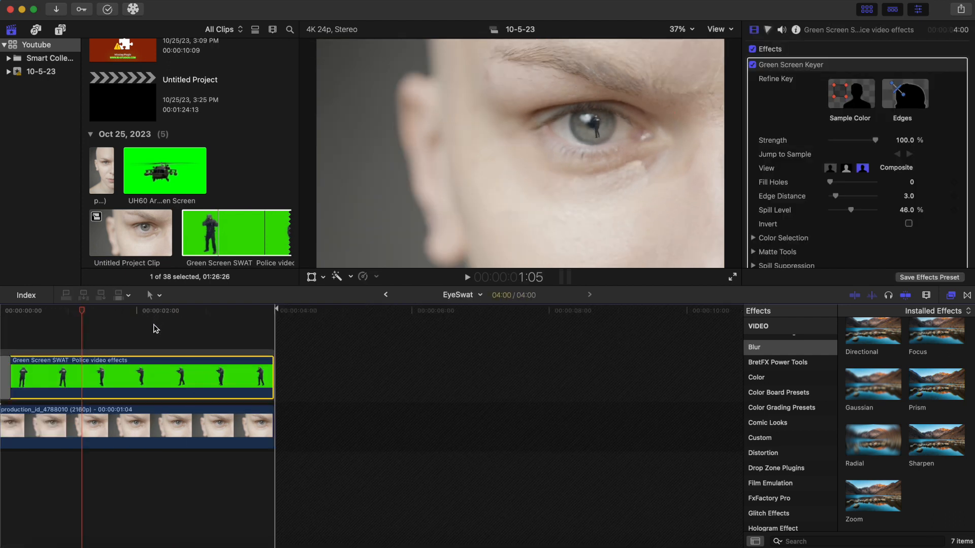
left_click(162, 182)
scroll(162, 182, "down", 3)
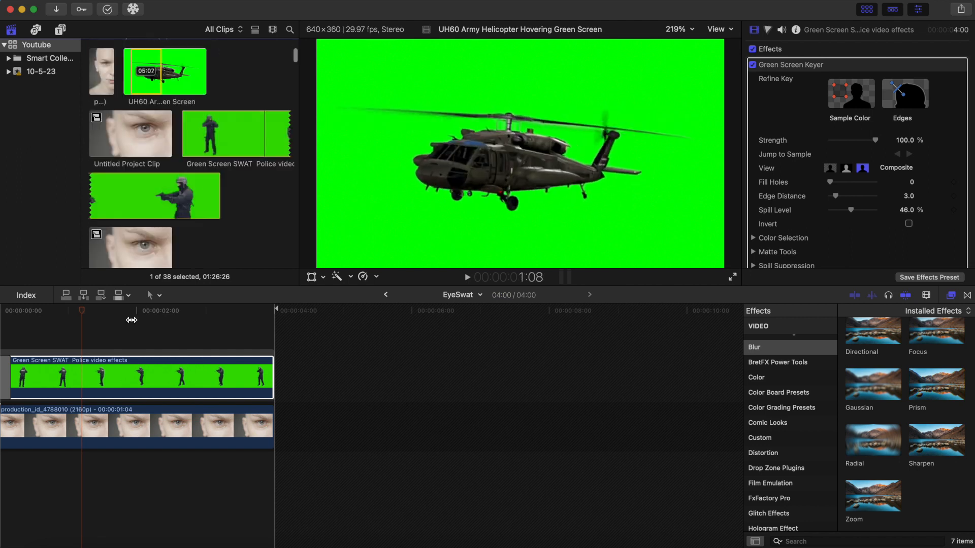
left_click_drag(145, 79, 51, 380)
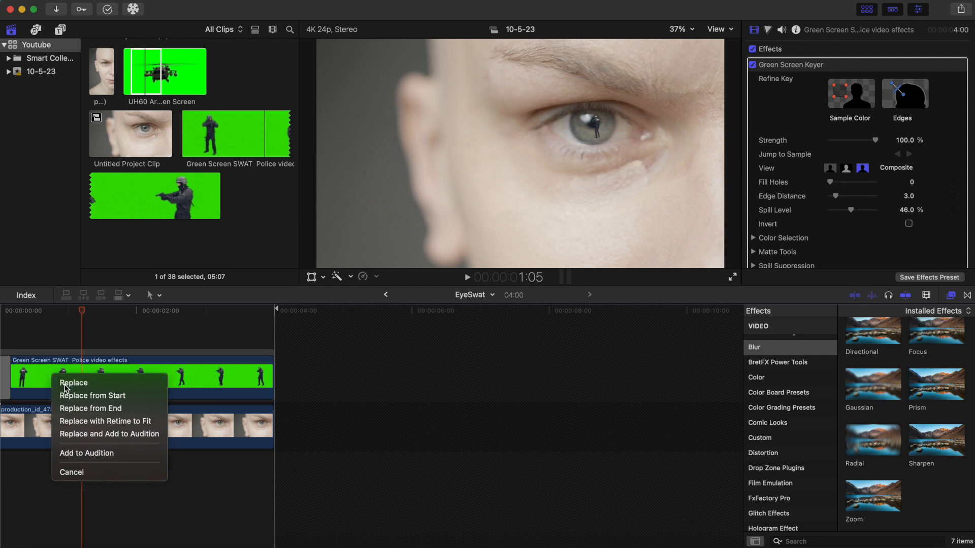
left_click(65, 386)
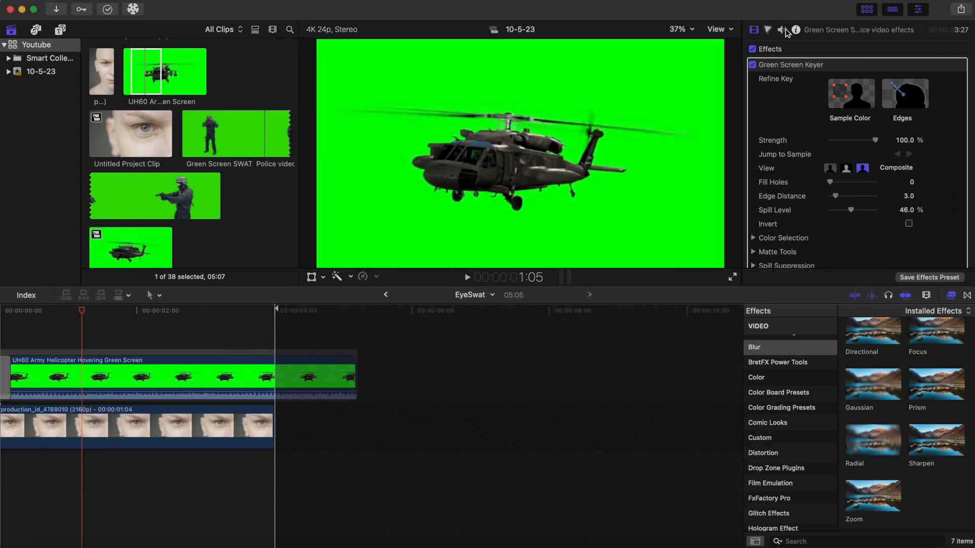
Step: Disable the Dialogue-1 audio component of the helicopter clip
left_click(781, 30)
left_click(753, 231)
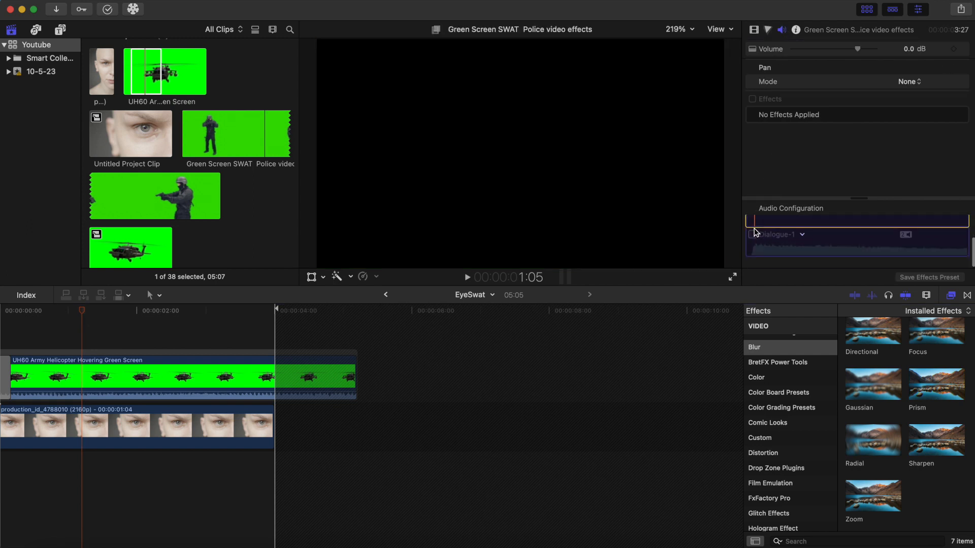
left_click(225, 377)
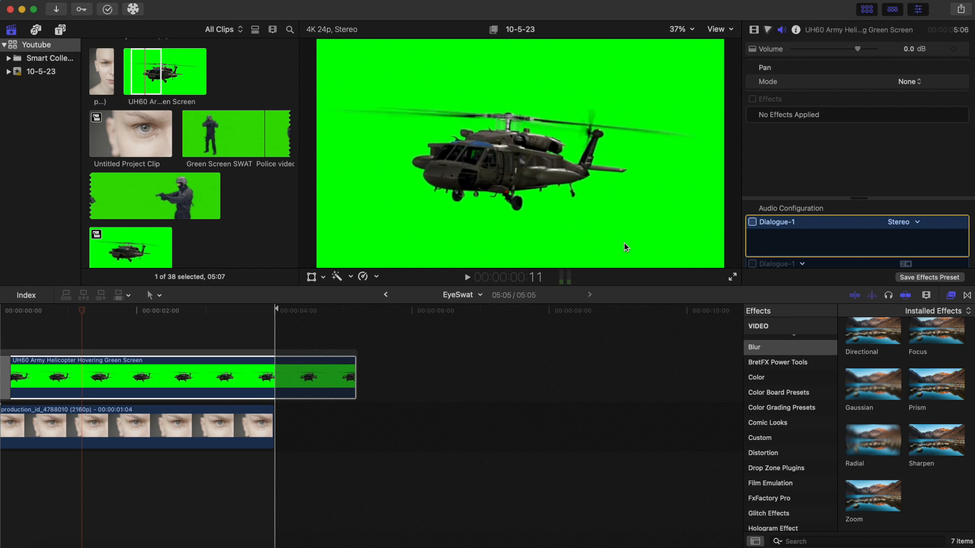
Step: Scale the helicopter clip to 11%, check it in the Untitled Project timeline and reopen the EyeSwat compound clip
left_click(754, 31)
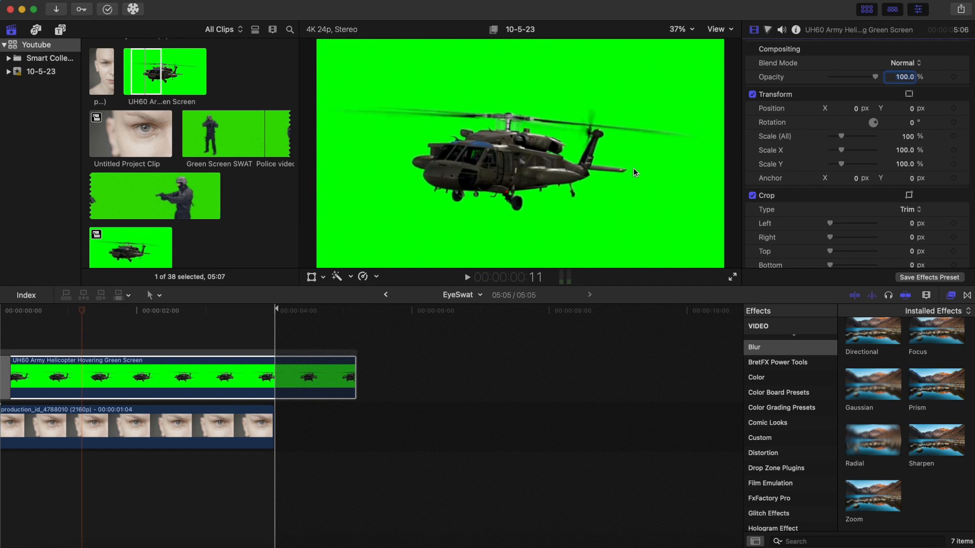
left_click_drag(843, 136, 836, 139)
scroll(144, 137, "up", 6)
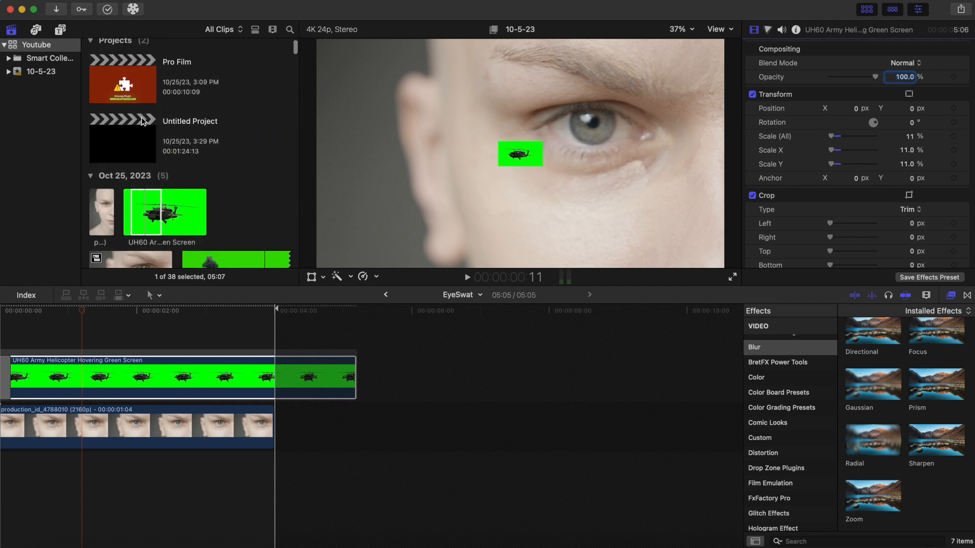
double_click(127, 157)
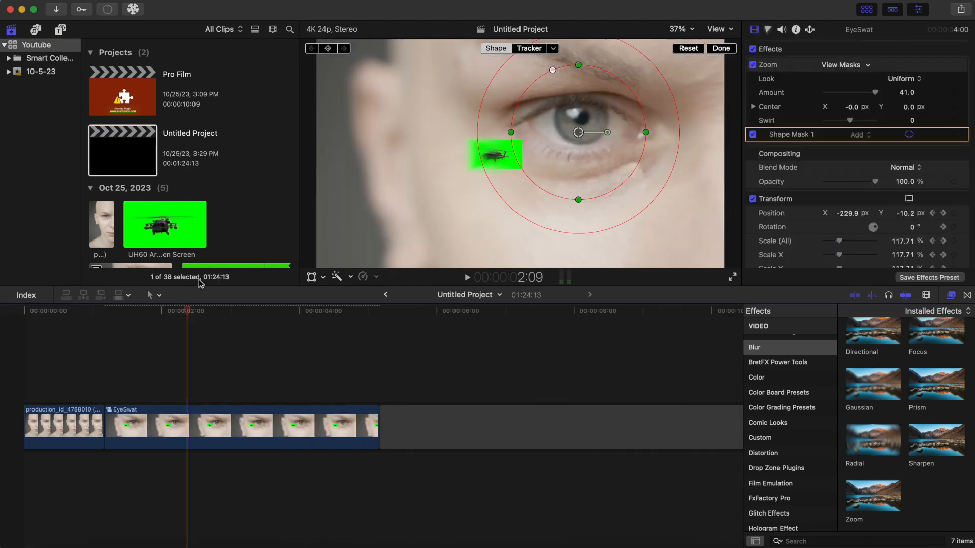
double_click(193, 439)
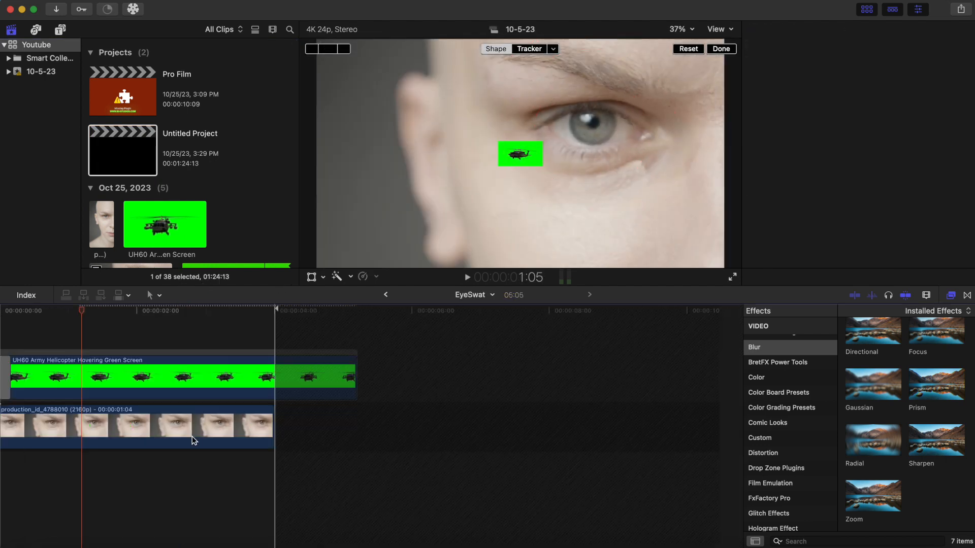
Step: Apply the Green Screen Keyer effect to the helicopter clip
scroll(800, 447, "down", 5)
left_click(798, 453)
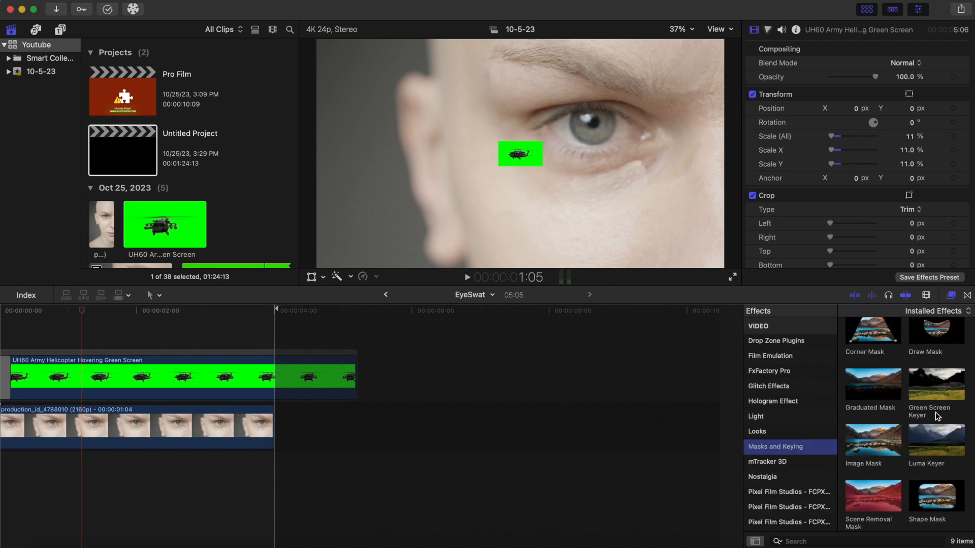
left_click_drag(942, 395, 214, 396)
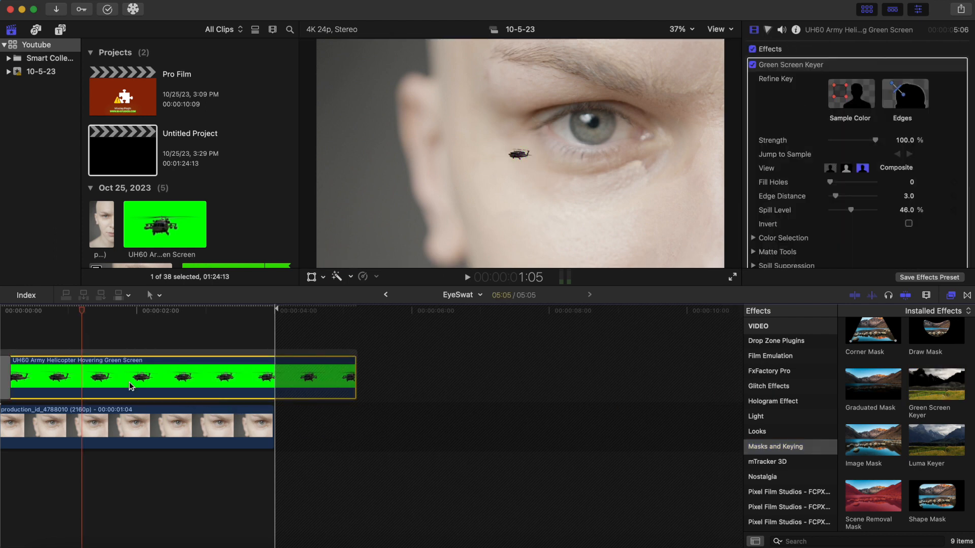
Step: Move the helicopter over the iris at about X 687, Y 248.5 px and lower its opacity to about 87%
left_click(312, 277)
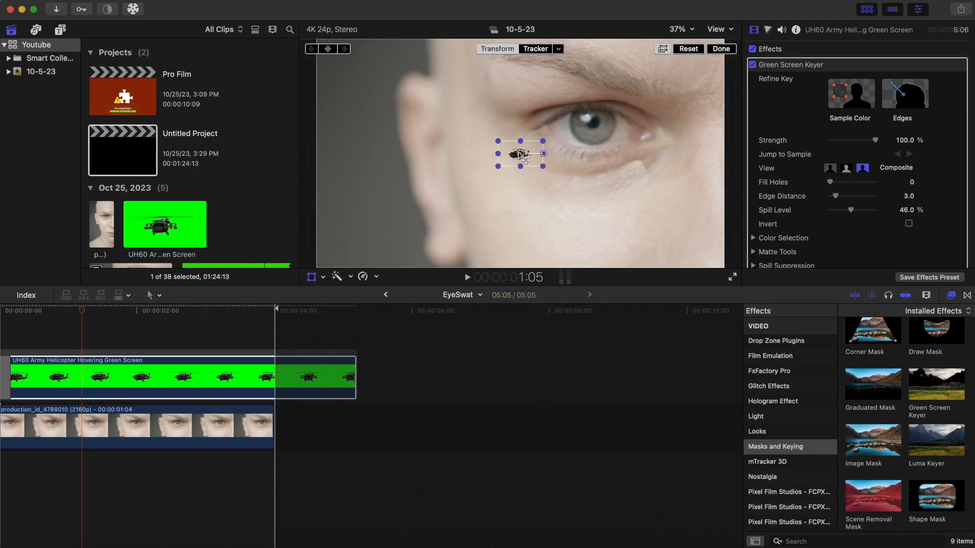
left_click_drag(521, 154, 593, 127)
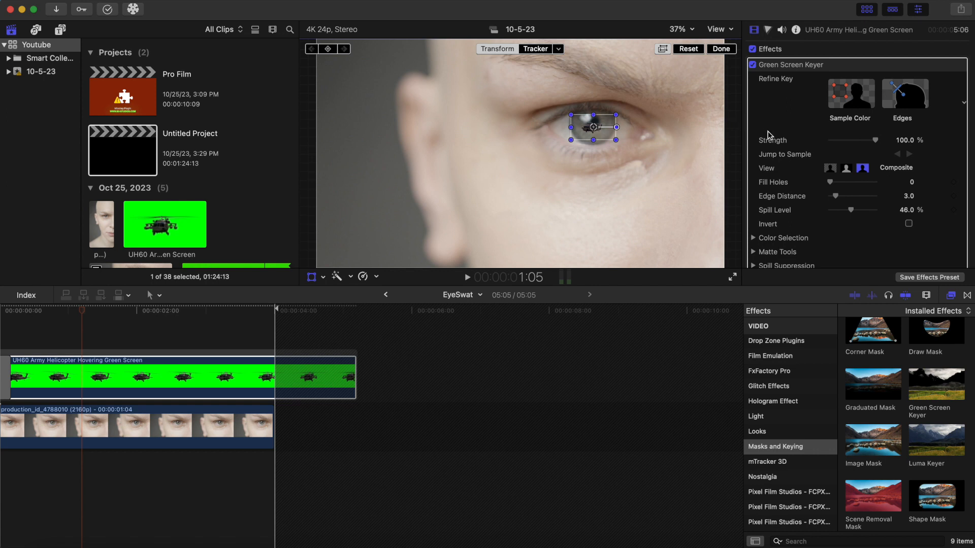
scroll(768, 135, "down", 10)
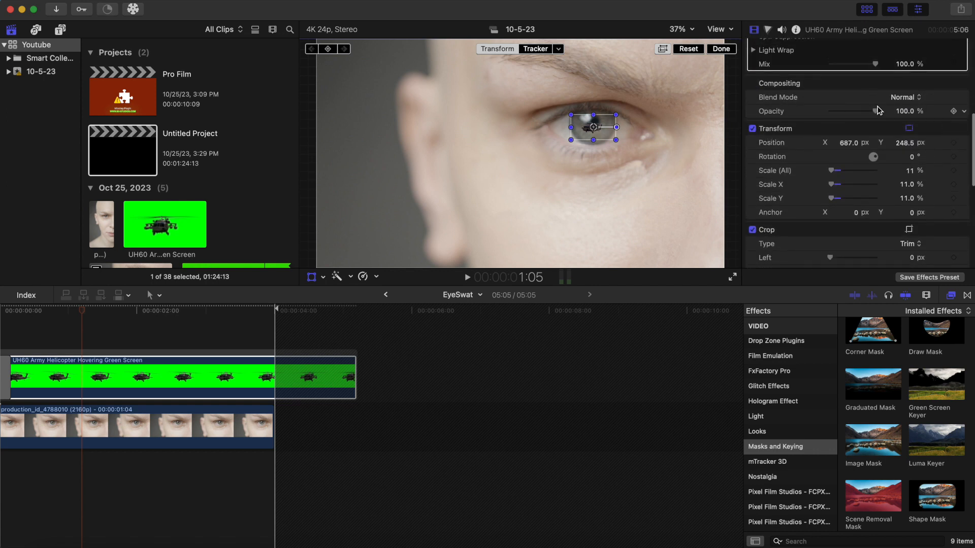
left_click_drag(878, 116, 872, 117)
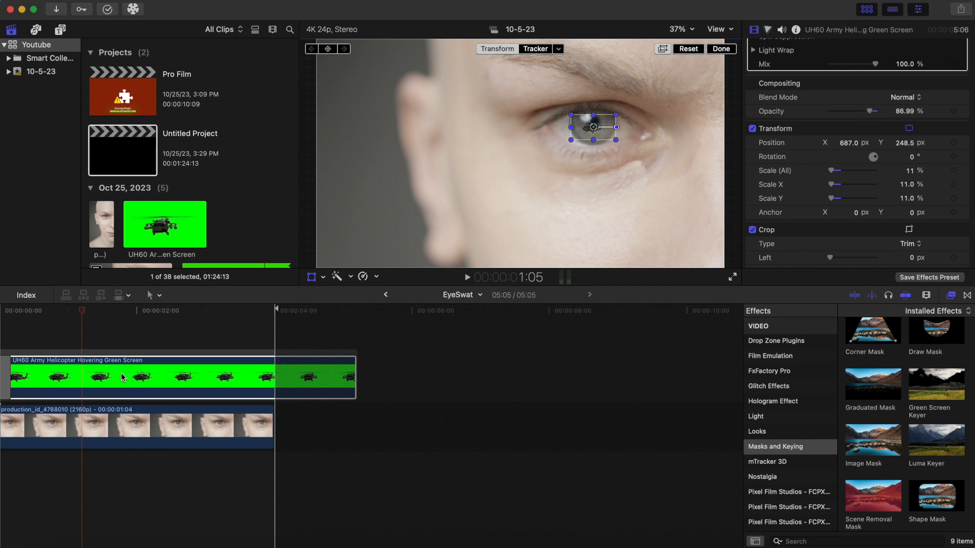
Step: Return to the Untitled Project and play the sequence from the beginning to check the helicopter reflection
double_click(131, 154)
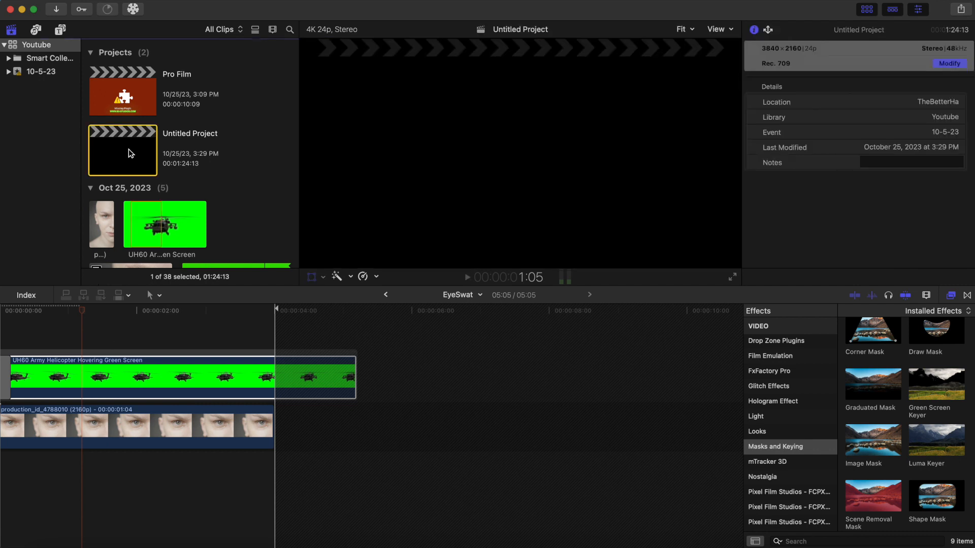
left_click(24, 370)
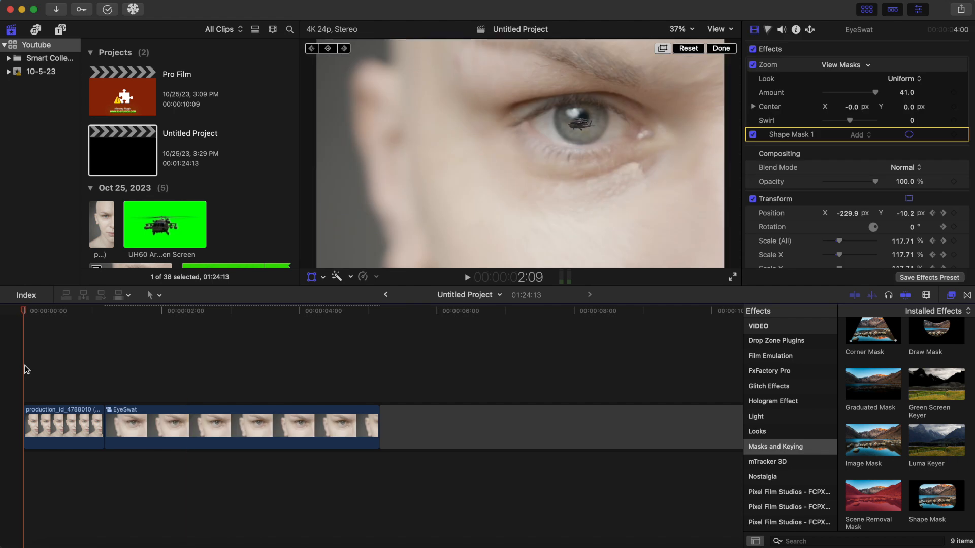
key("space")
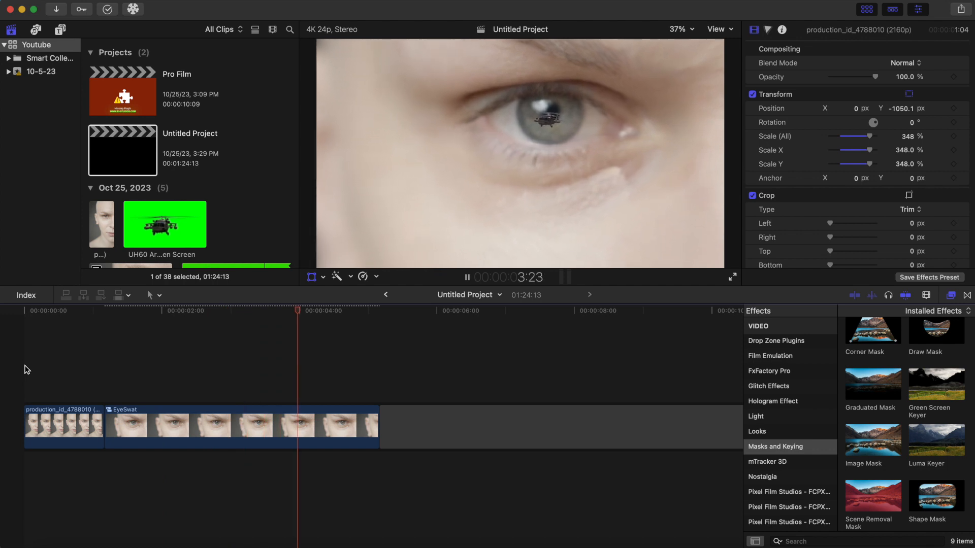
key("space")
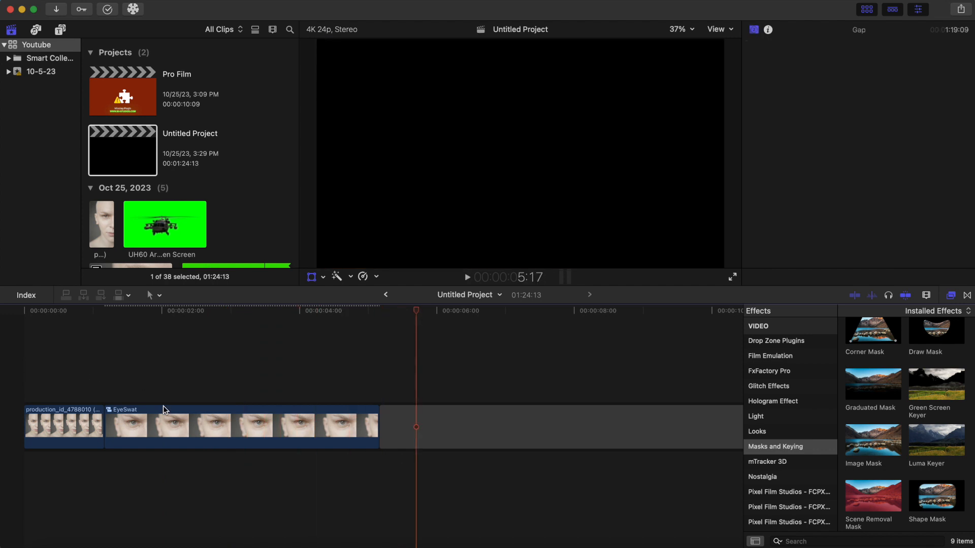
Step: Reopen the EyeSwat compound clip and extend the helicopter clip's end by about 04:05
left_click(176, 392)
left_click(178, 419)
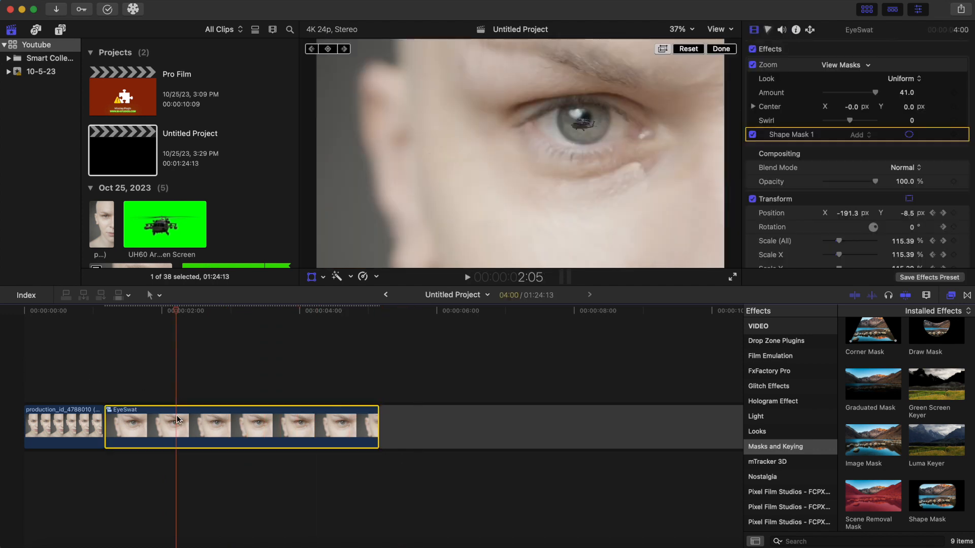
double_click(177, 420)
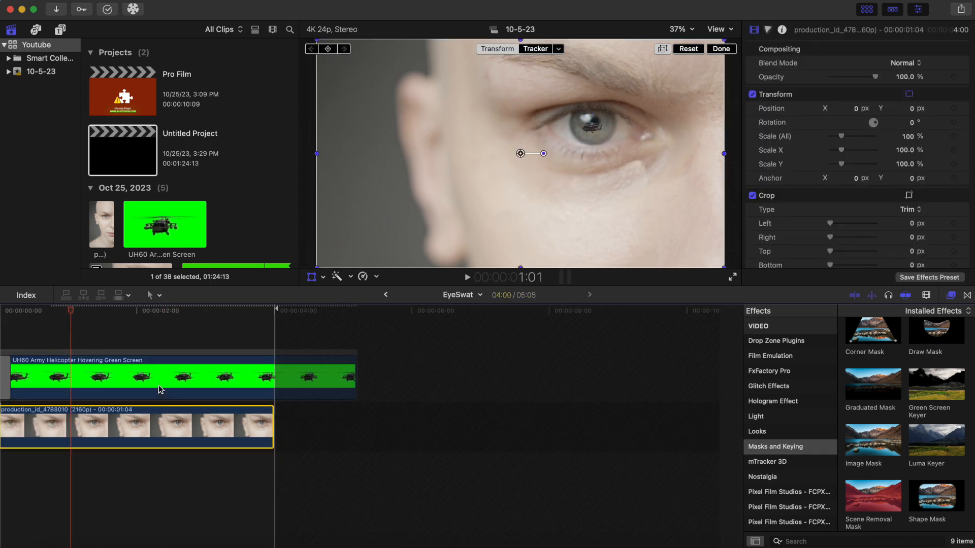
left_click_drag(354, 373, 644, 373)
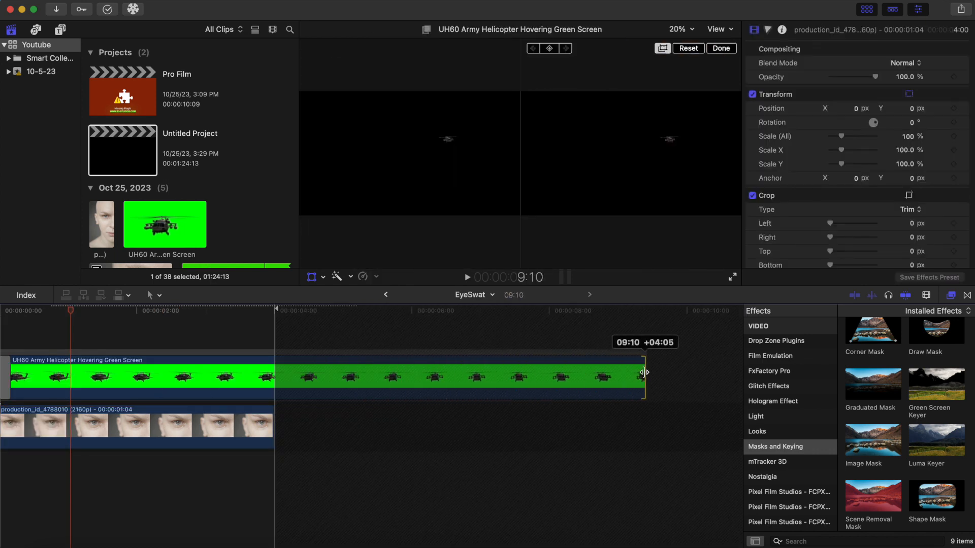
Step: Retime the helicopter clip to 4x fast speed (400%)
left_click(91, 377)
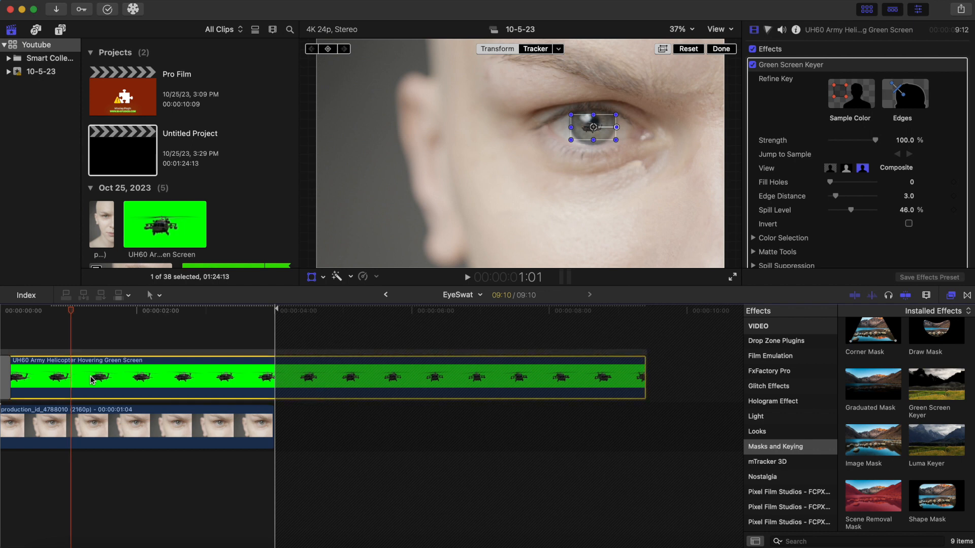
key("ctrl+v")
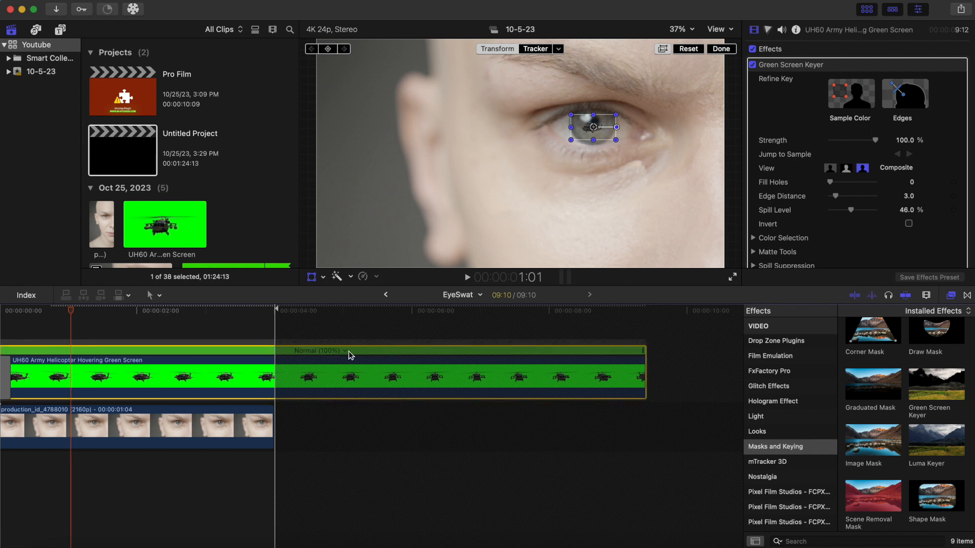
left_click(346, 351)
mouse_move(406, 375)
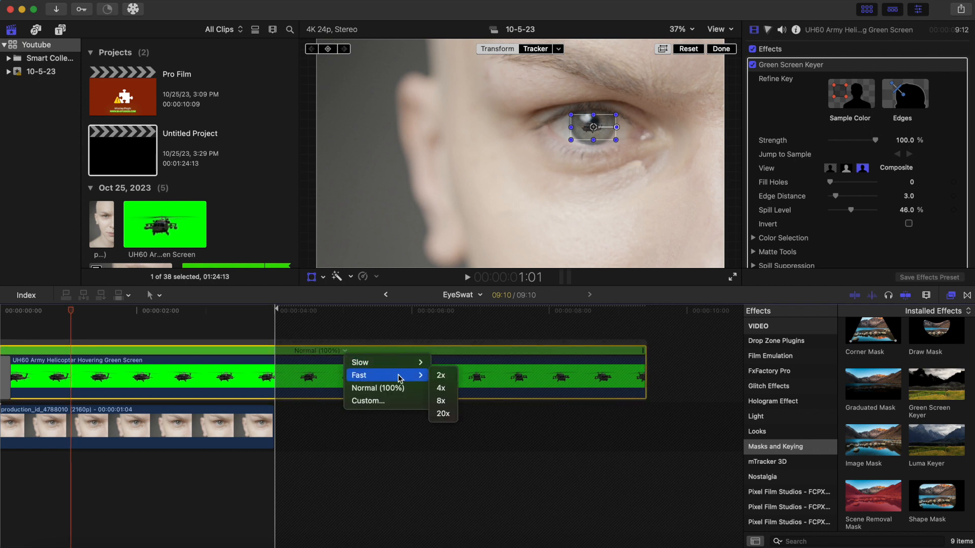
left_click(441, 389)
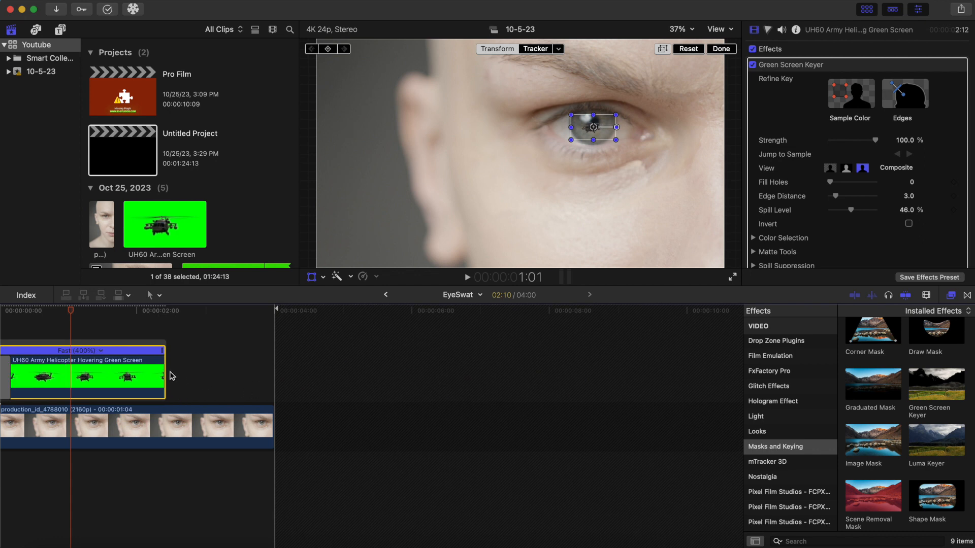
Step: Extend the retimed helicopter clip as far as its media allows and trim the eye freeze frame to end with it
left_click_drag(165, 370, 289, 383)
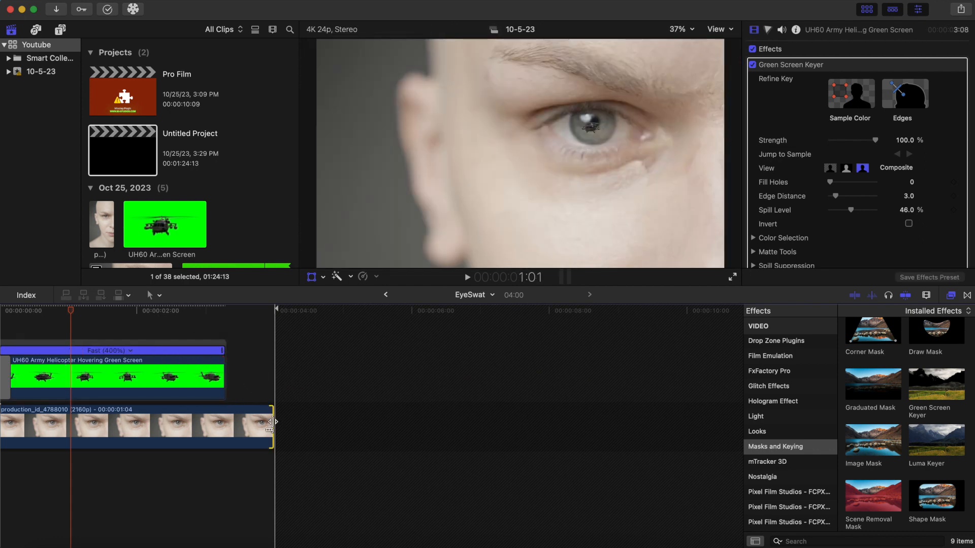
left_click_drag(271, 421, 224, 422)
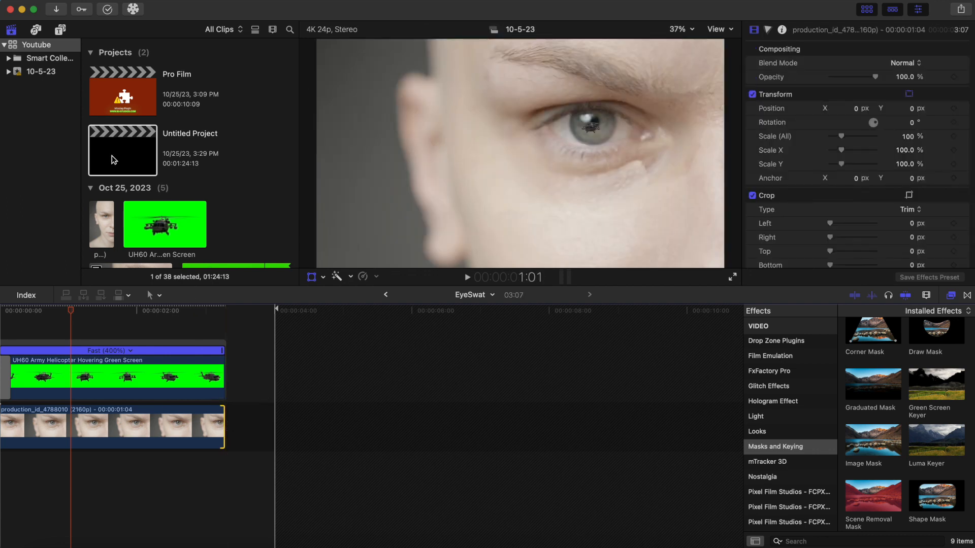
Step: Trim the EyeSwat clip's end in the Untitled Project to about 3:03 long and play the sequence from the beginning
double_click(122, 164)
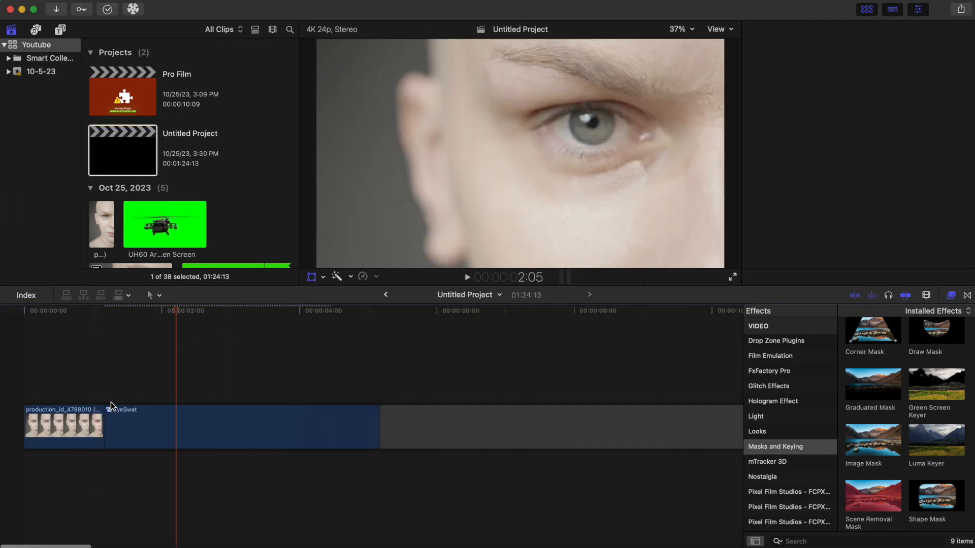
left_click_drag(377, 420, 316, 426)
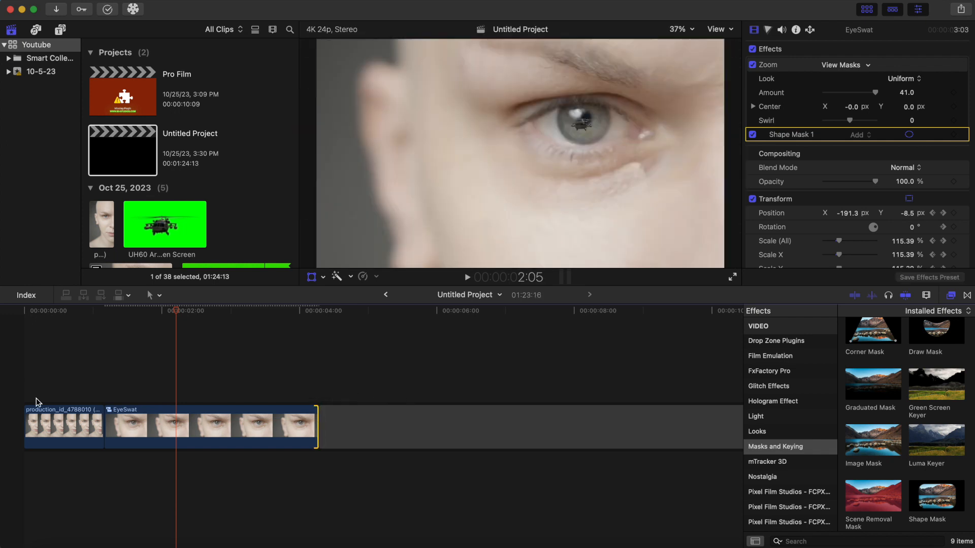
key("Home")
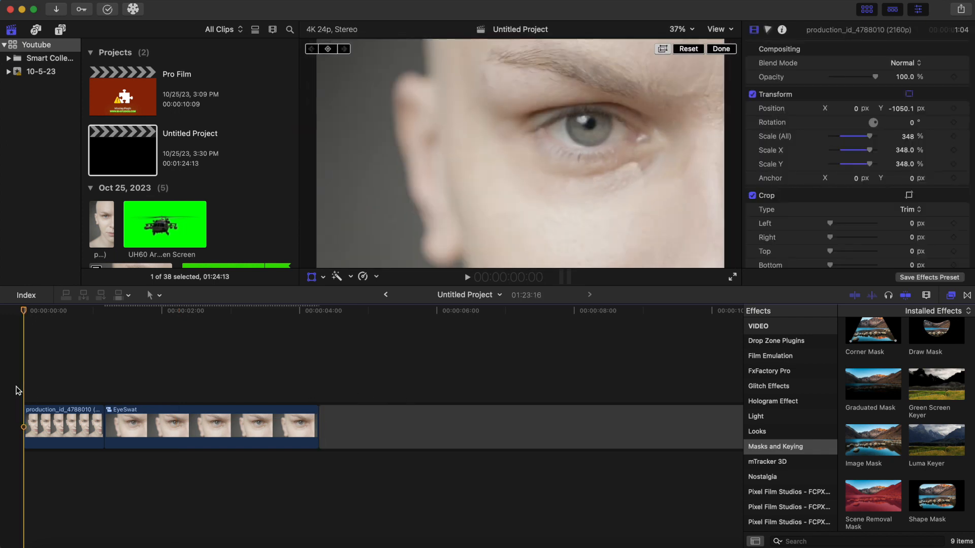
key("space")
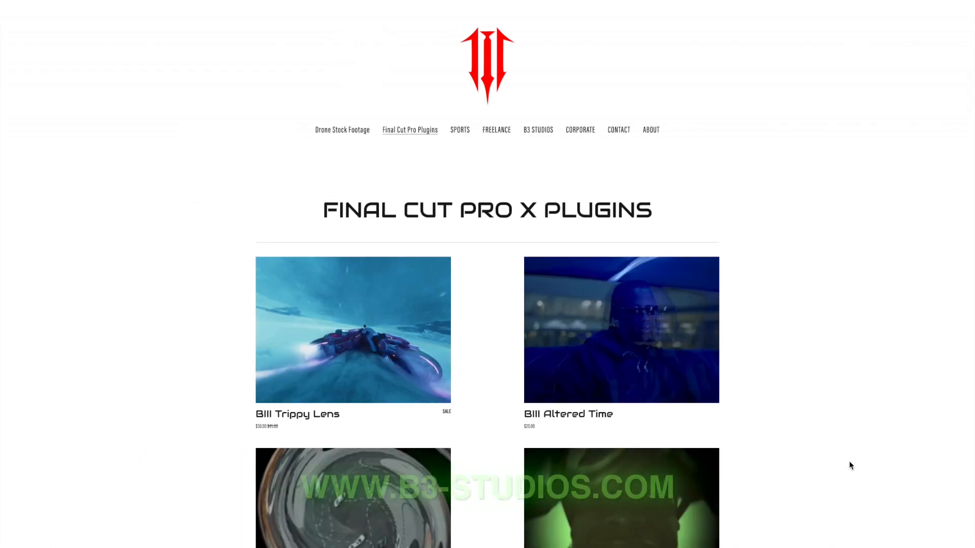
Step: Look through the Final Cut Pro X plugins offered on the B3 Studios website, from BIII Trippy Lens down to the bundle suite
scroll(947, 541, "down", 2)
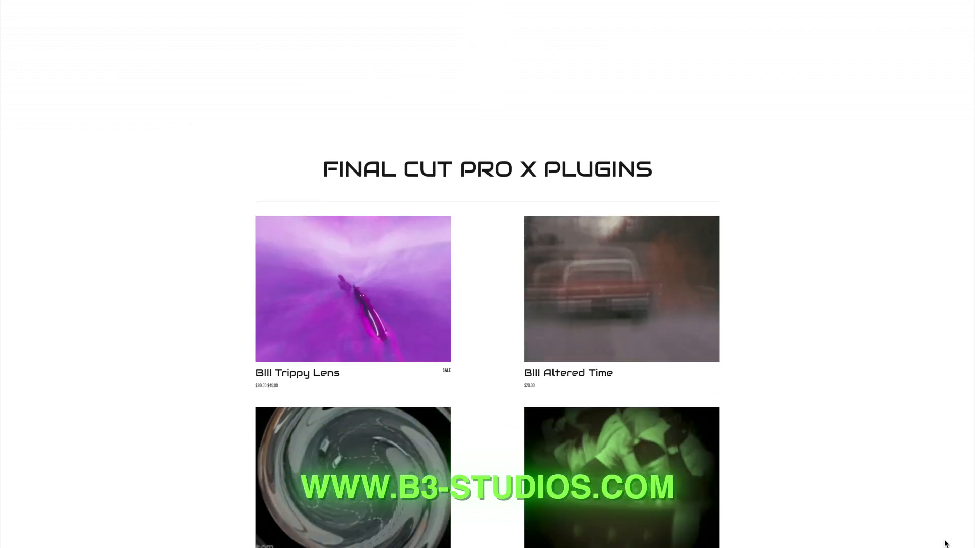
scroll(945, 543, "down", 1)
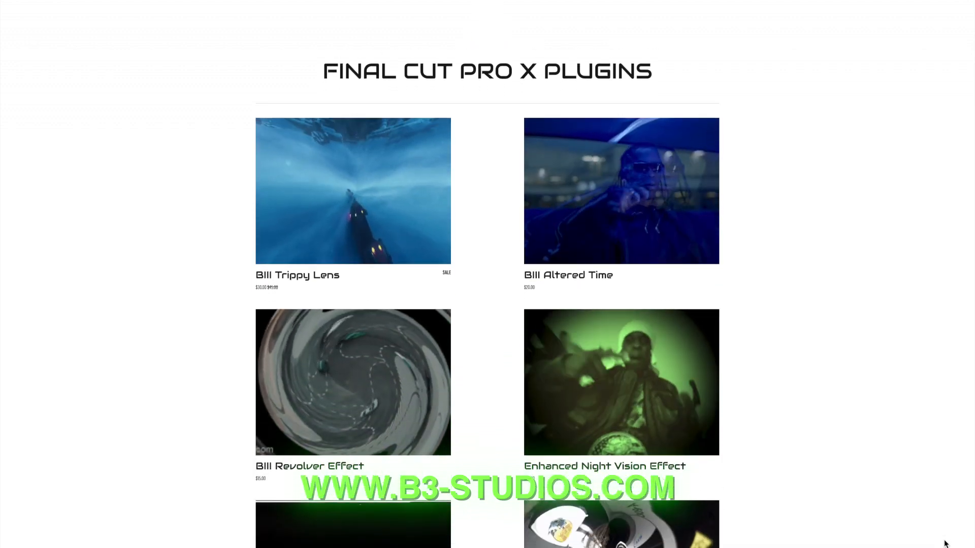
scroll(945, 544, "down", 2)
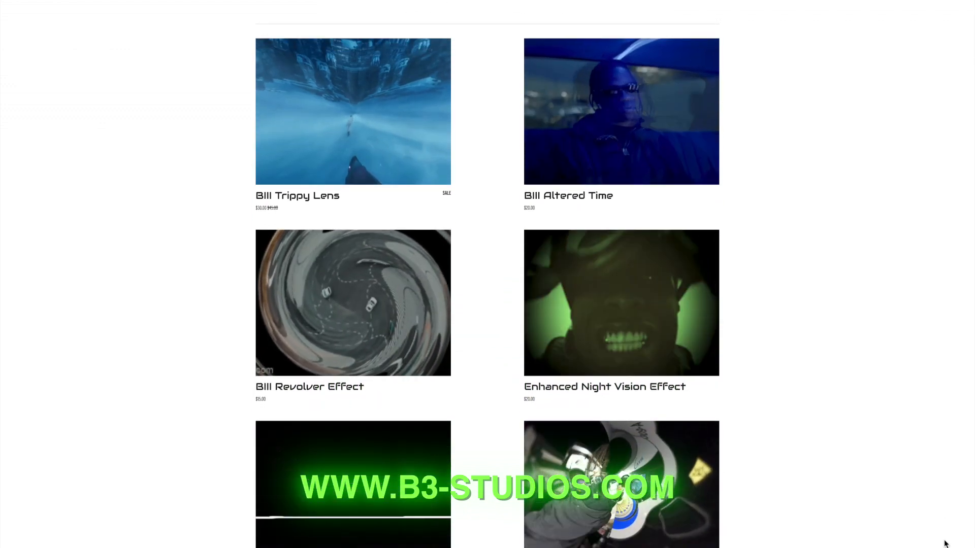
scroll(945, 543, "down", 3)
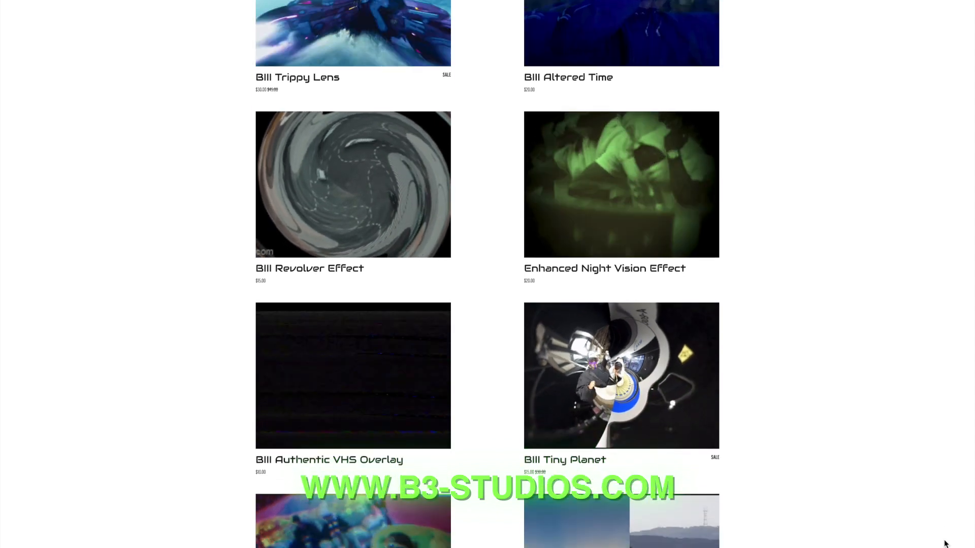
scroll(945, 544, "down", 3)
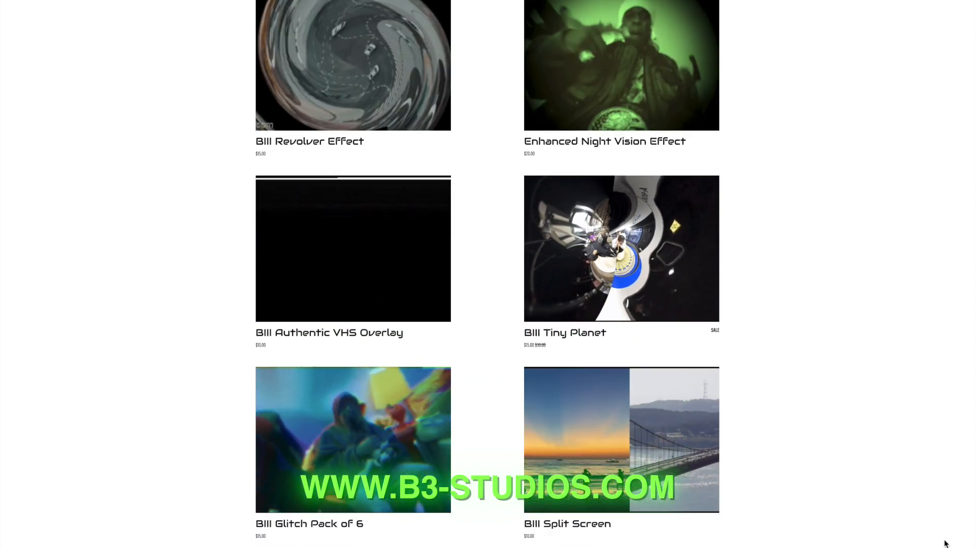
scroll(946, 543, "down", 1)
scroll(945, 543, "down", 2)
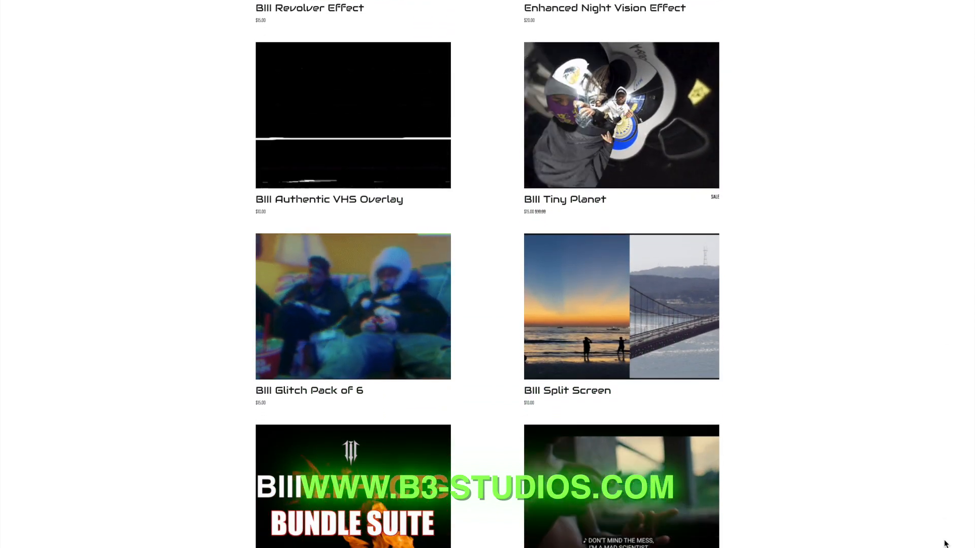